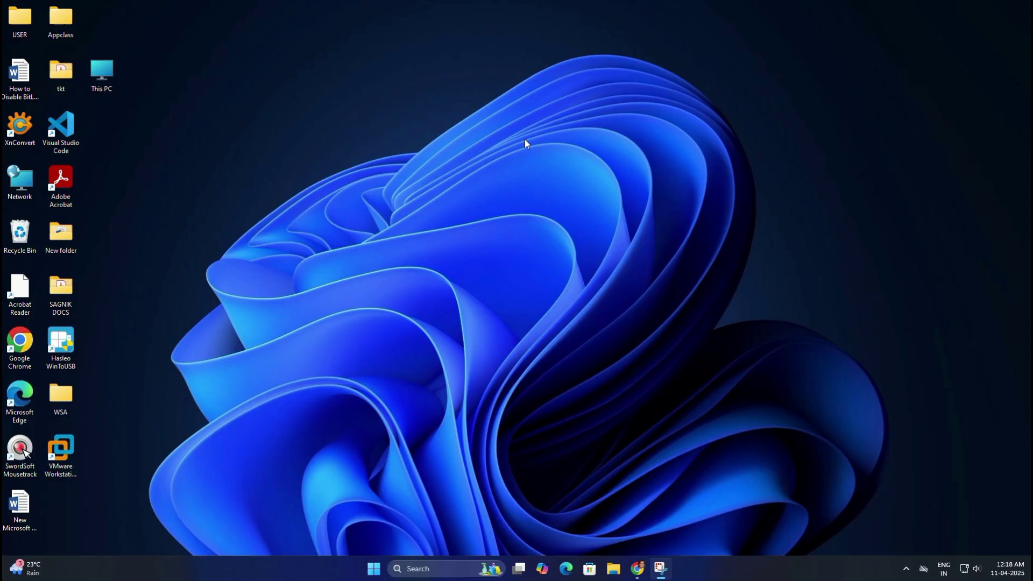
- Reach Computer Management from This PC's Manage option and show Disk Management full size
key("super+e")
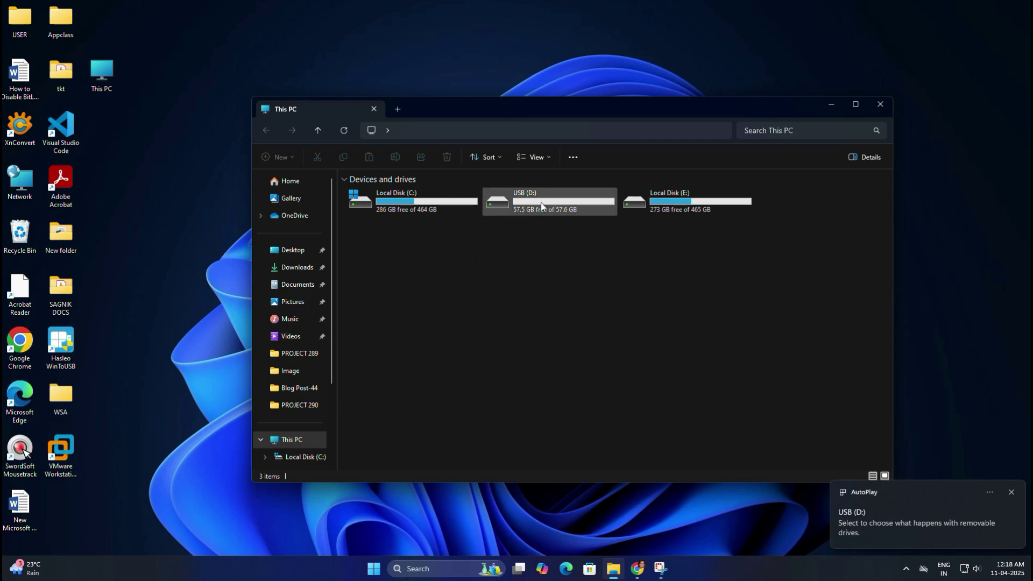
left_click(881, 105)
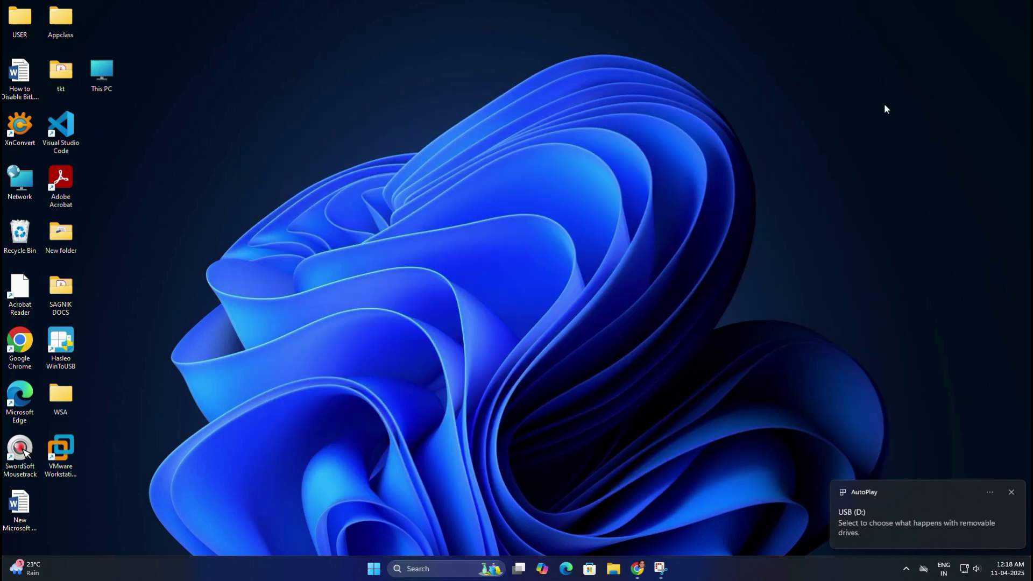
right_click(104, 72)
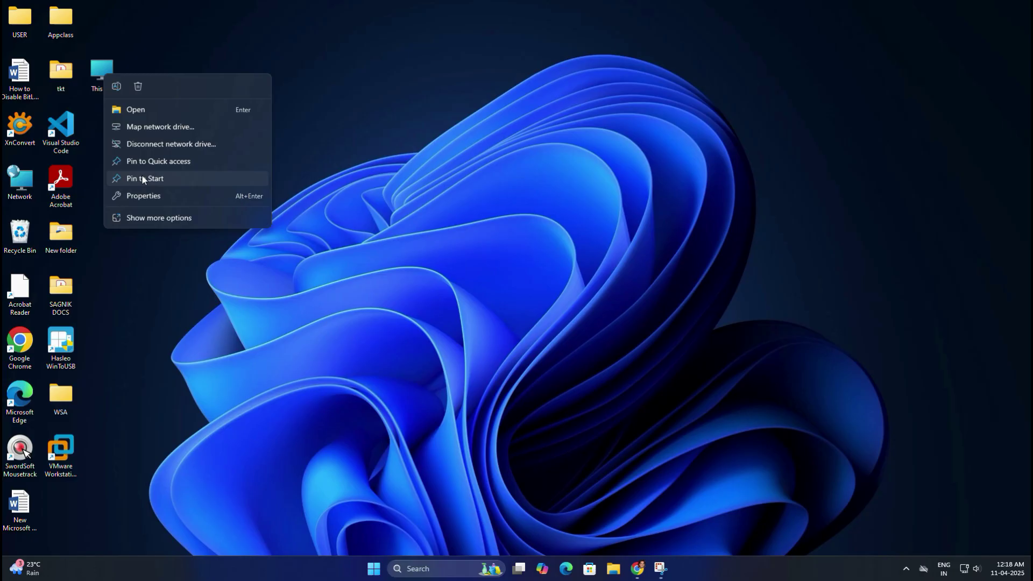
left_click(144, 215)
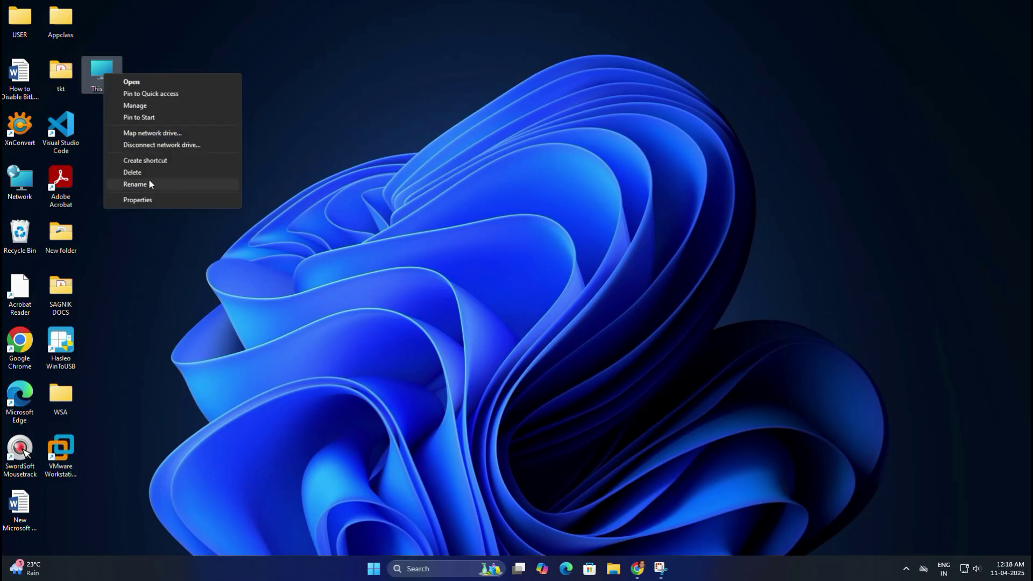
left_click(142, 103)
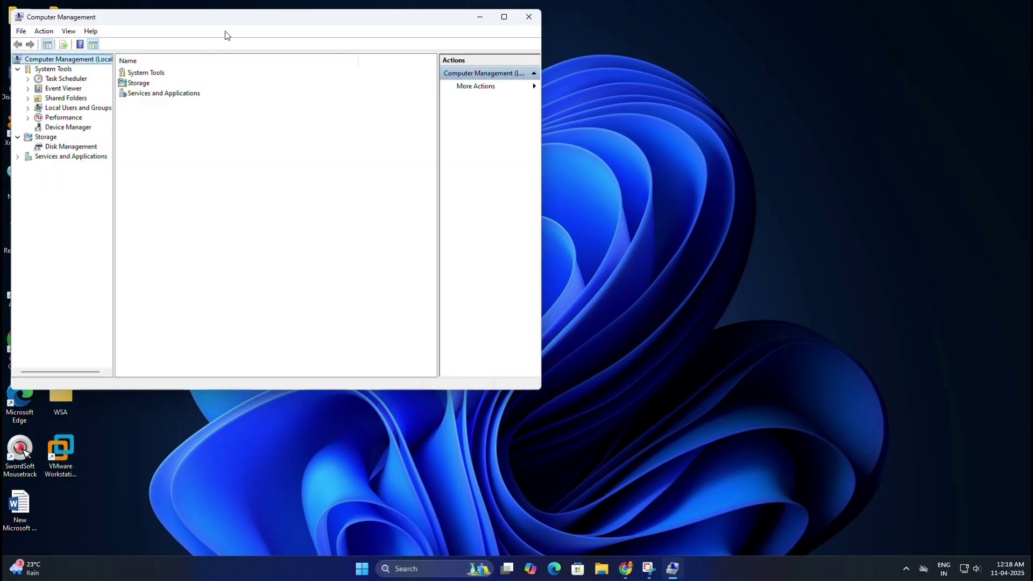
left_click_drag(223, 32, 517, 74)
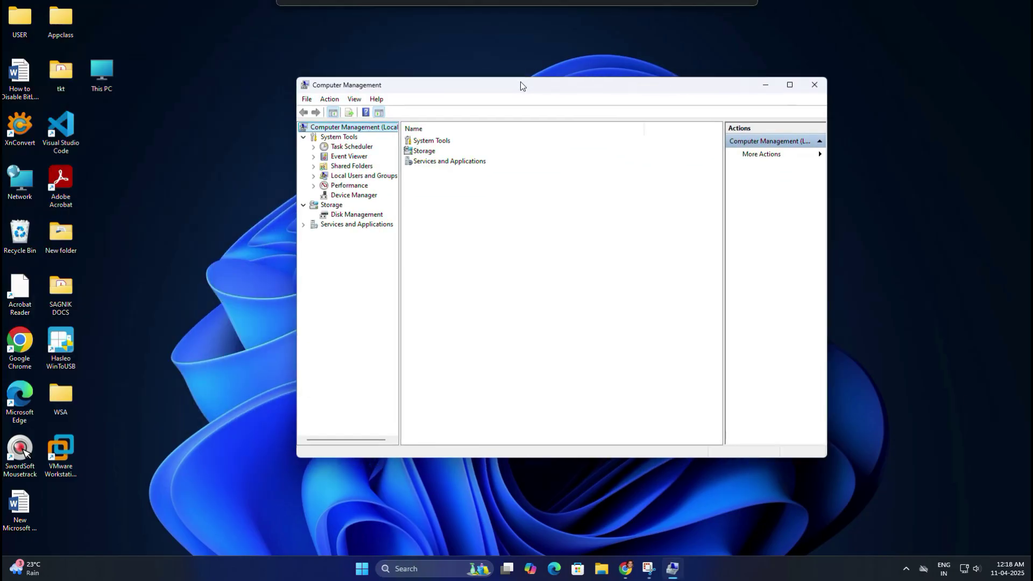
left_click(786, 77)
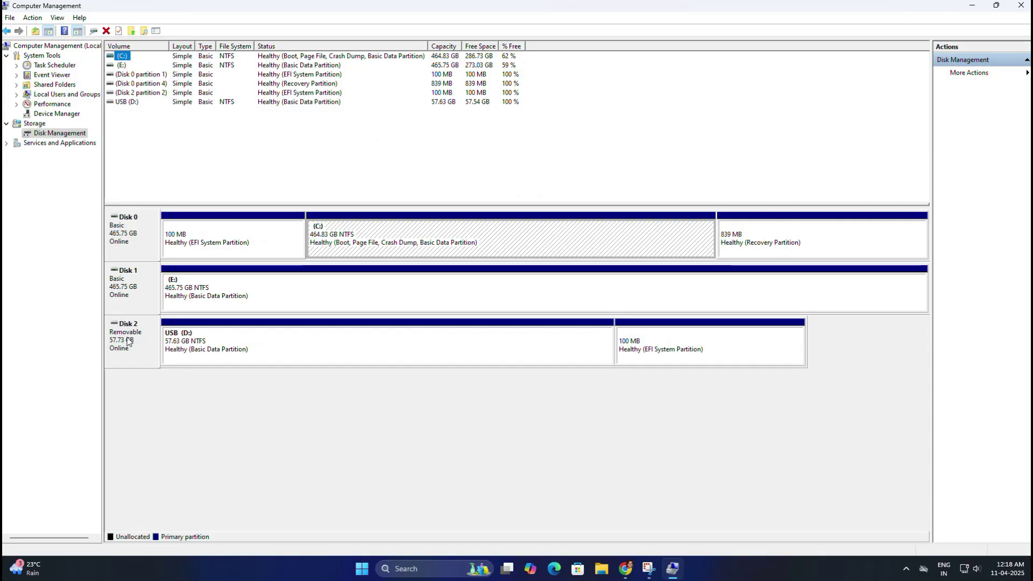
- Inspect Disk 2's properties and Volumes information for the USB (D:) partition, then dismiss the dialog
left_click(196, 349)
right_click(124, 346)
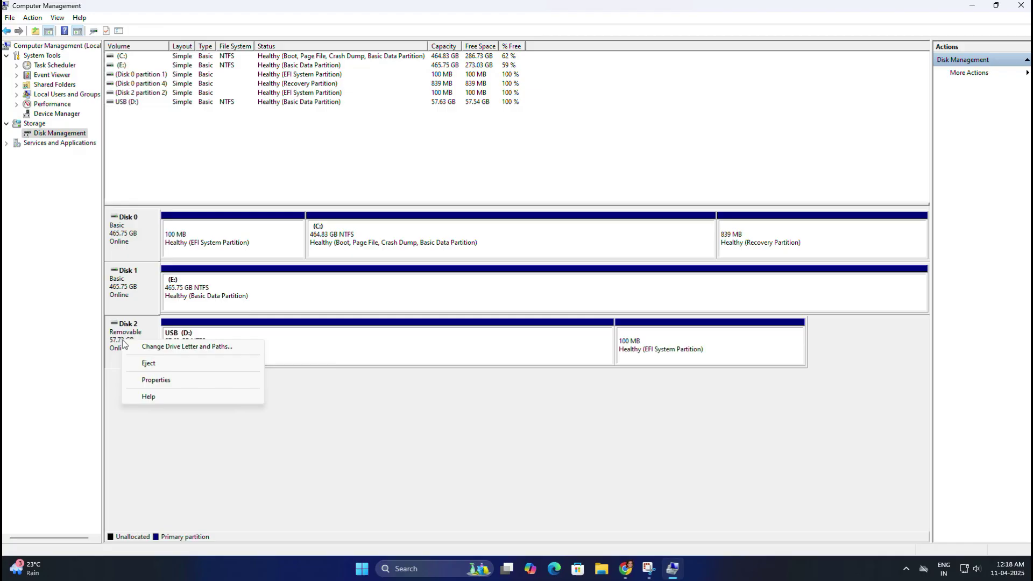
left_click(156, 380)
left_click_drag(216, 79, 506, 144)
left_click(436, 161)
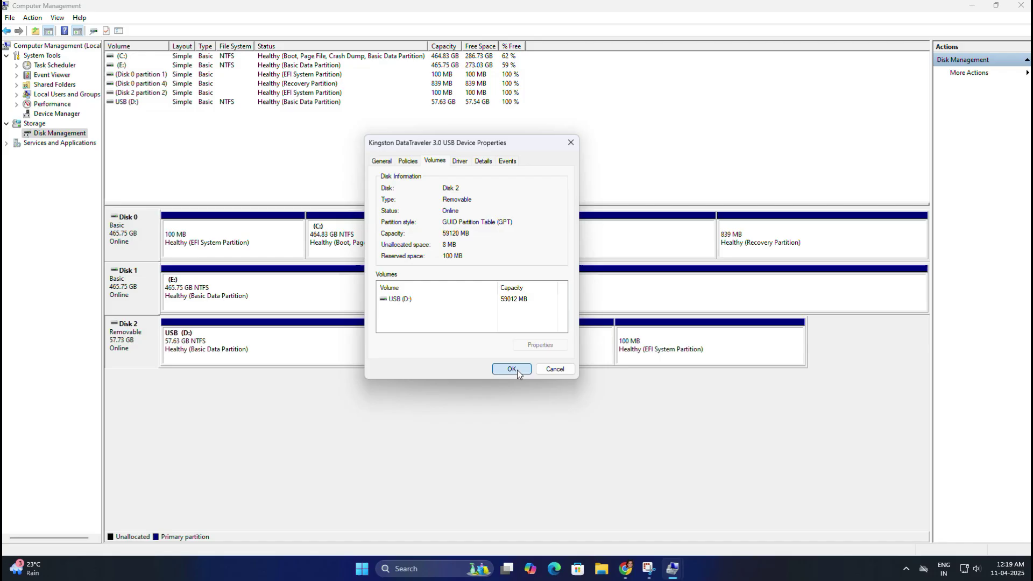
left_click(518, 370)
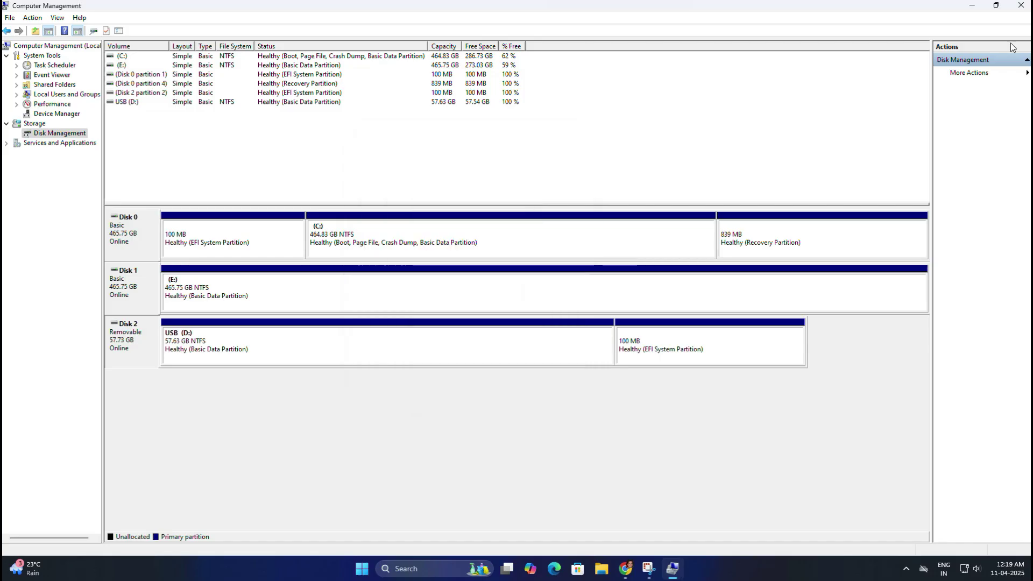
- Close Computer Management and start Command Prompt as administrator from Windows search
left_click(1021, 6)
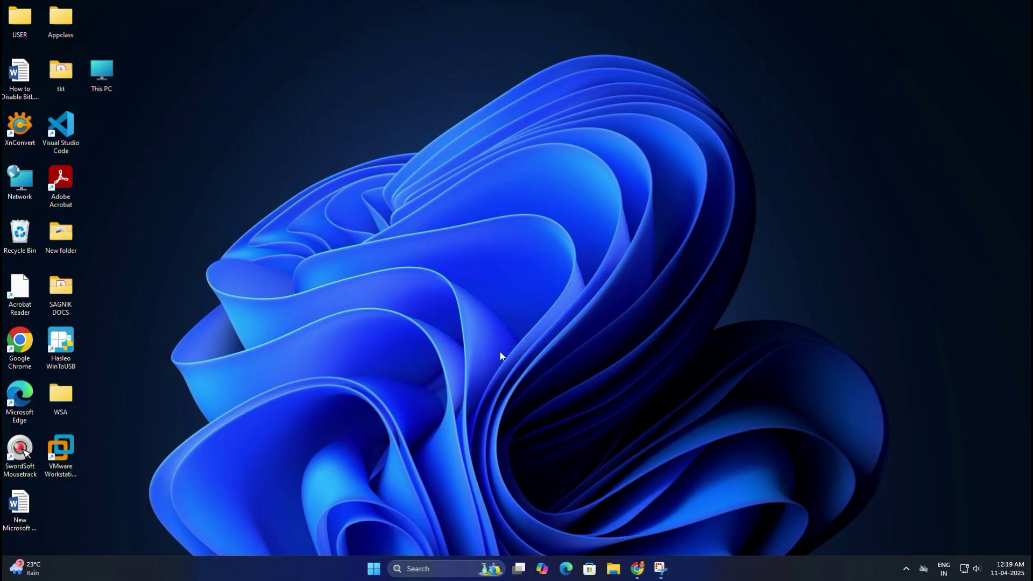
left_click(415, 568)
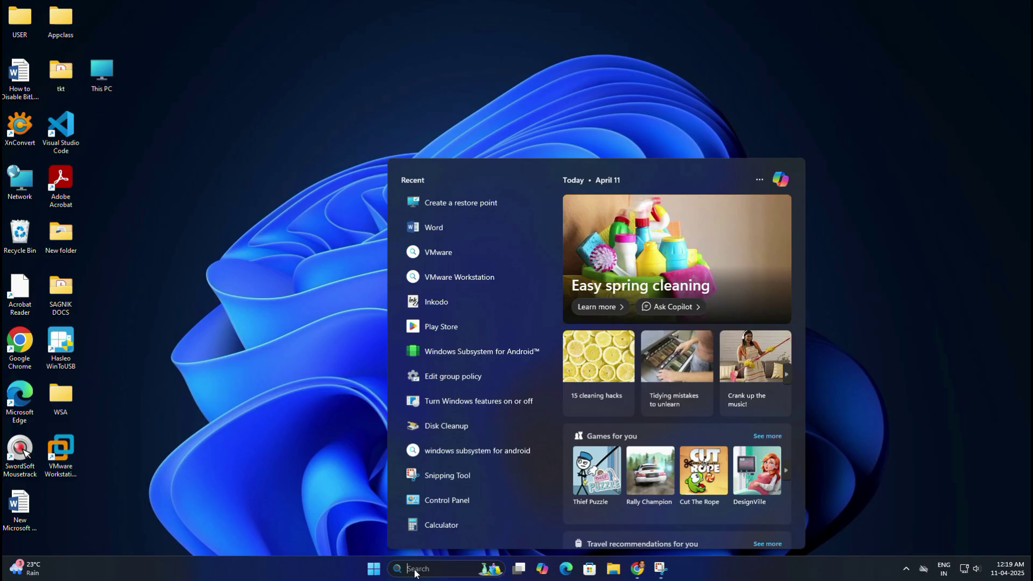
type("cmd")
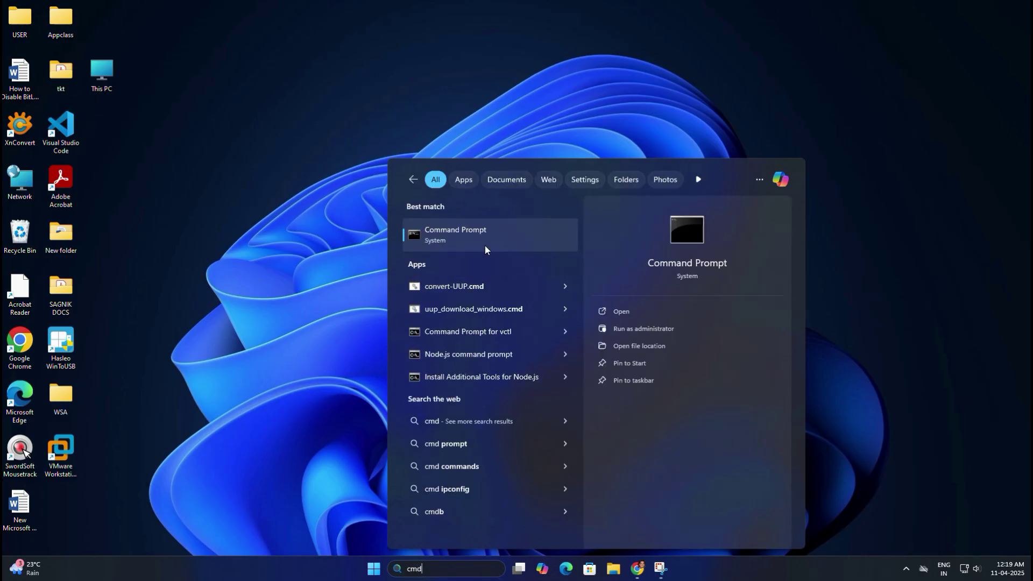
right_click(485, 234)
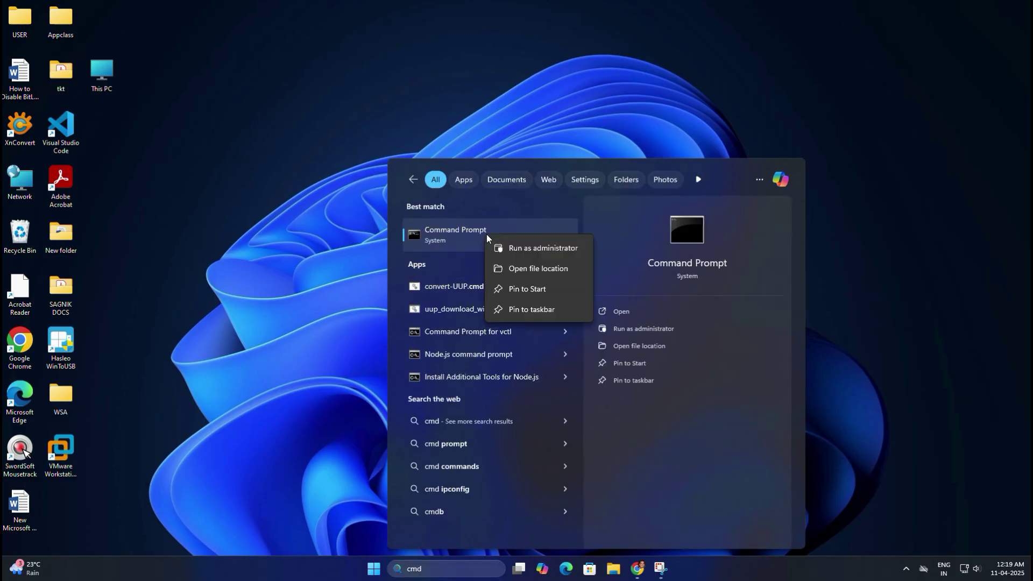
left_click(536, 251)
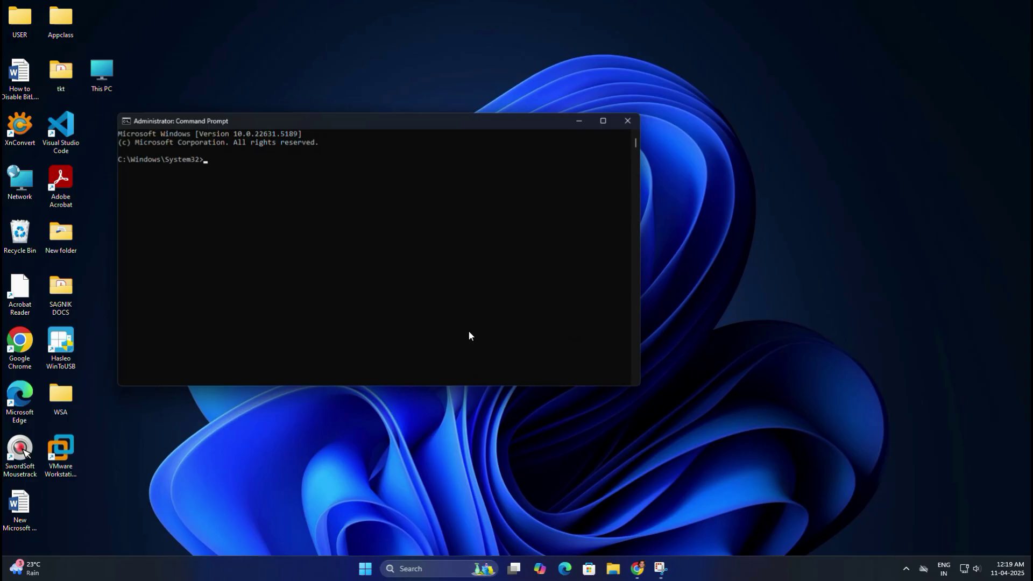
left_click_drag(375, 120, 537, 121)
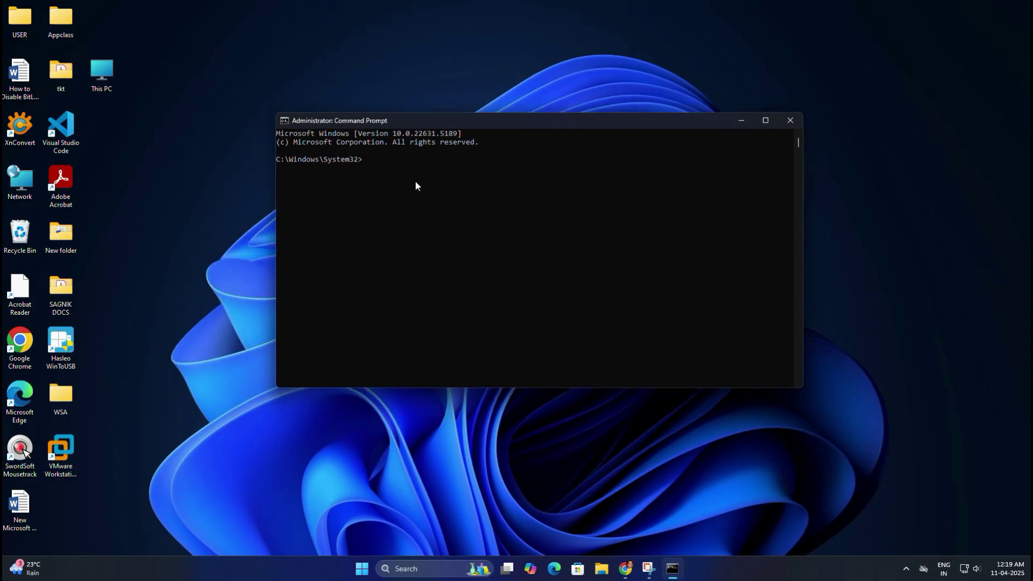
type("diskpart")
- Run diskpart and list disk to show Disk 2 at 57 GB
key("Return")
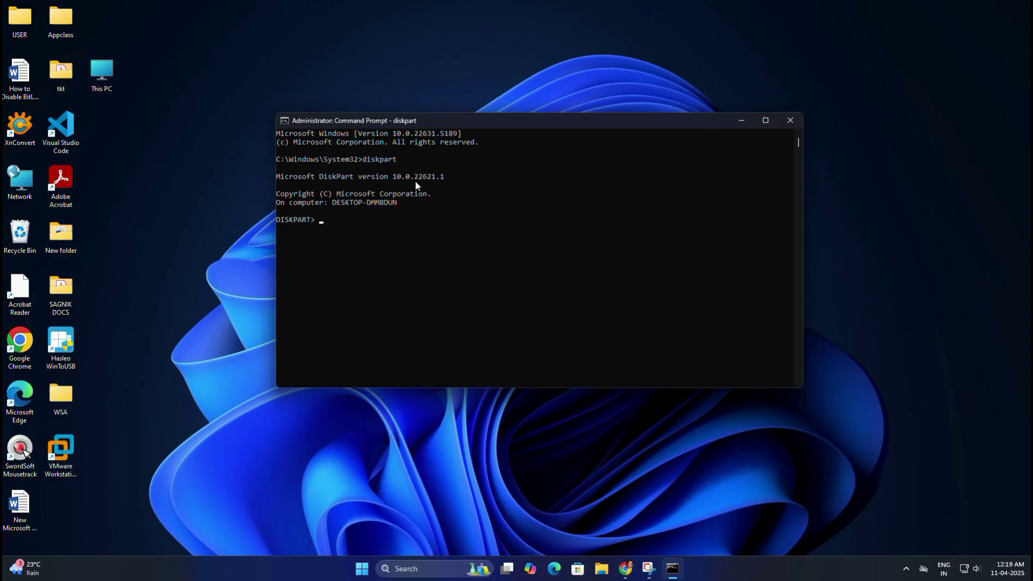
type("l")
type("ist disk")
key("Return")
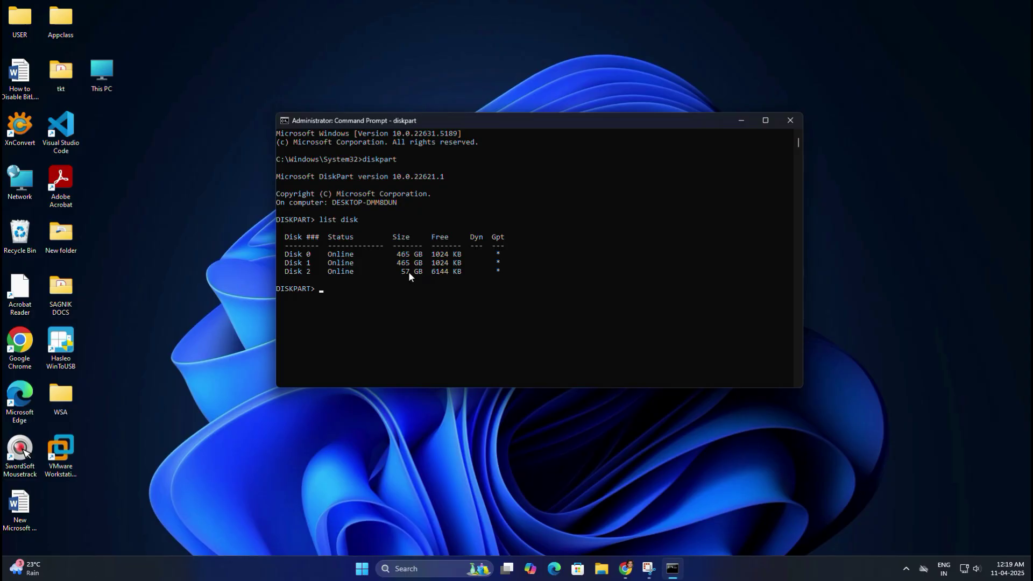
type("select d")
type("isk 2")
- Run select disk 2 and clean to wipe Disk 2, enlarging the console window
key("Return")
type("clean")
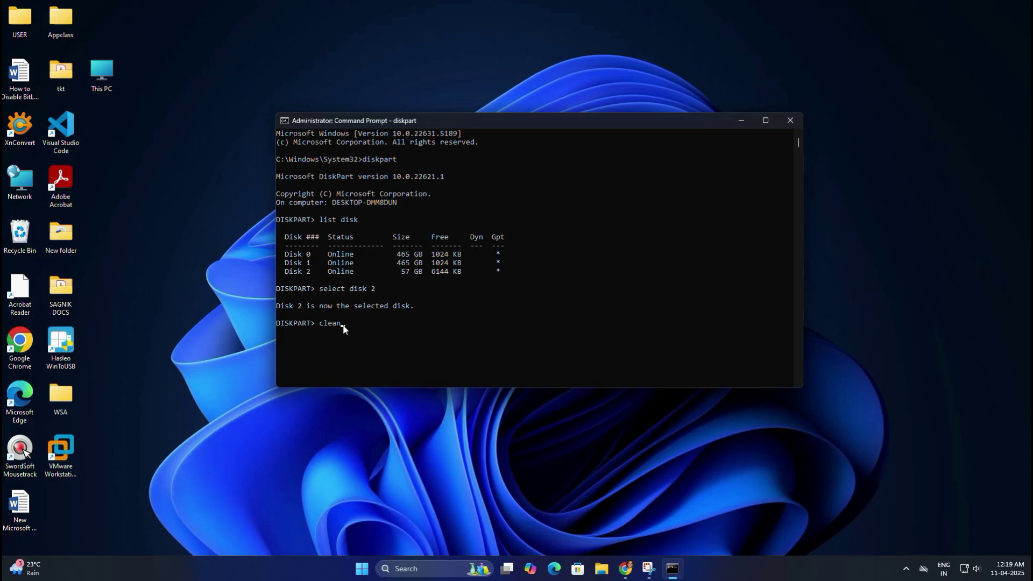
key("Return")
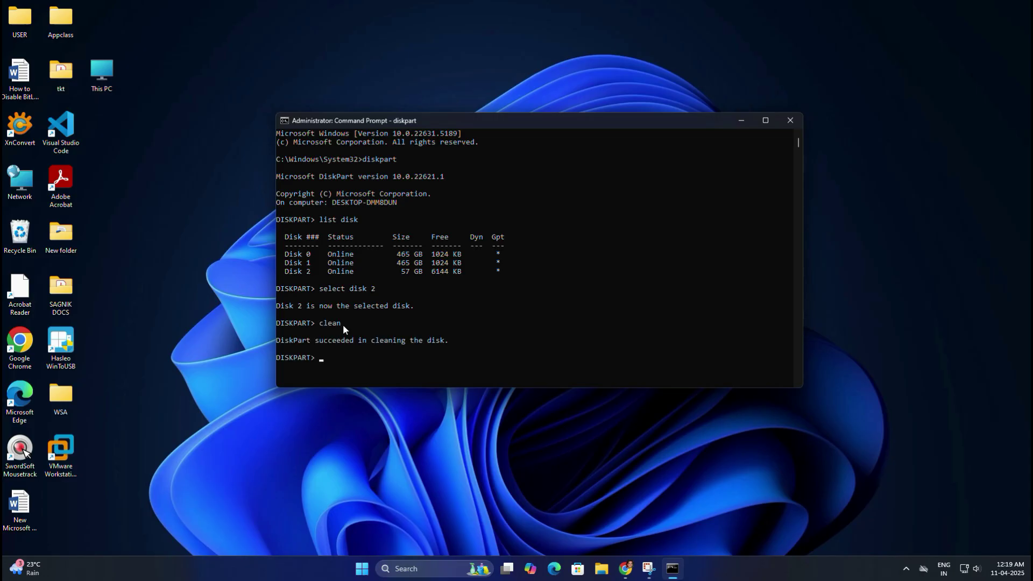
left_click_drag(548, 127, 542, 92)
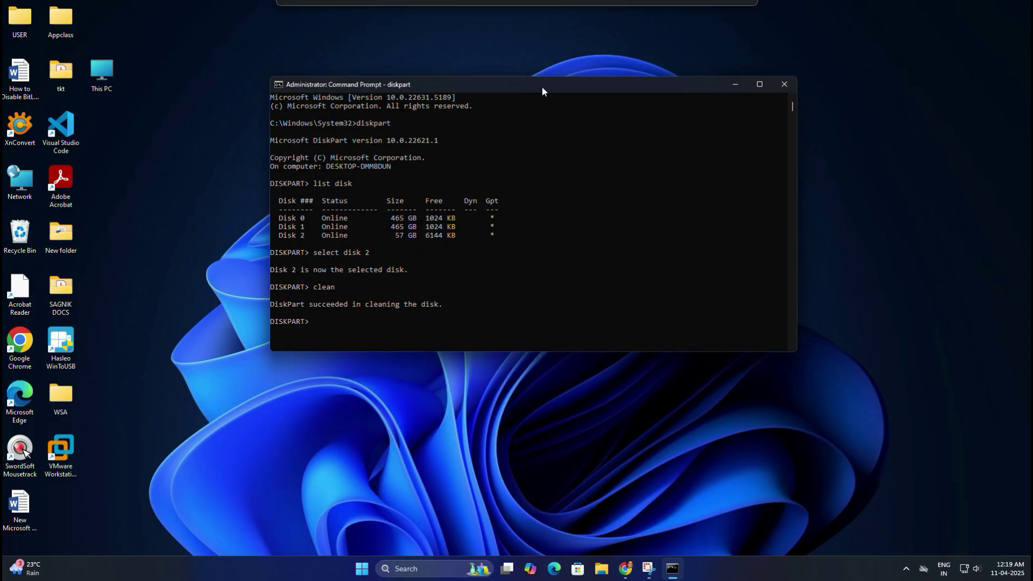
left_click_drag(547, 351, 546, 367)
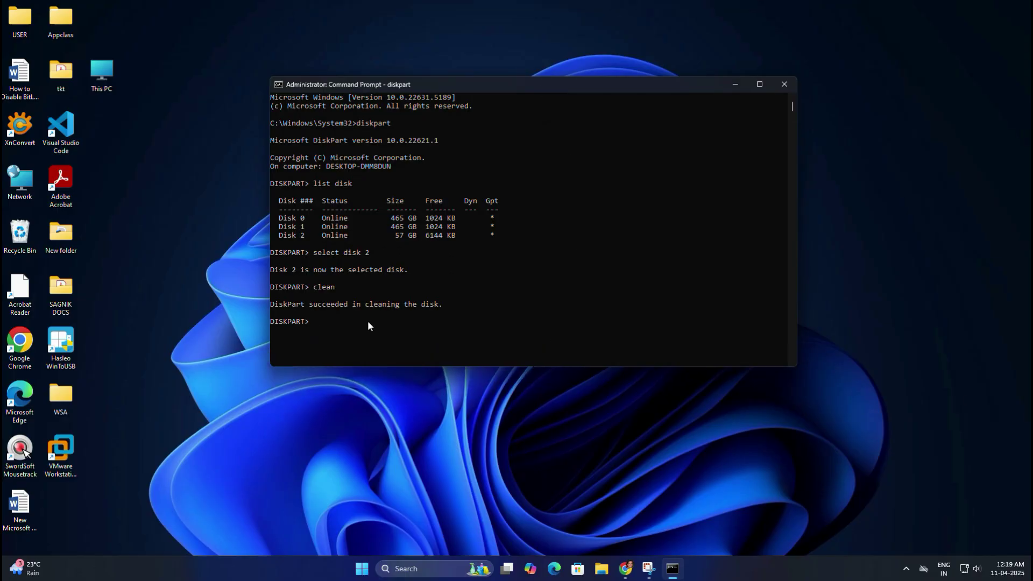
type("co")
type("nvert gpt")
- Attempt convert gpt, create a primary partition on Disk 2, exit DiskPart and close the console
key("Return")
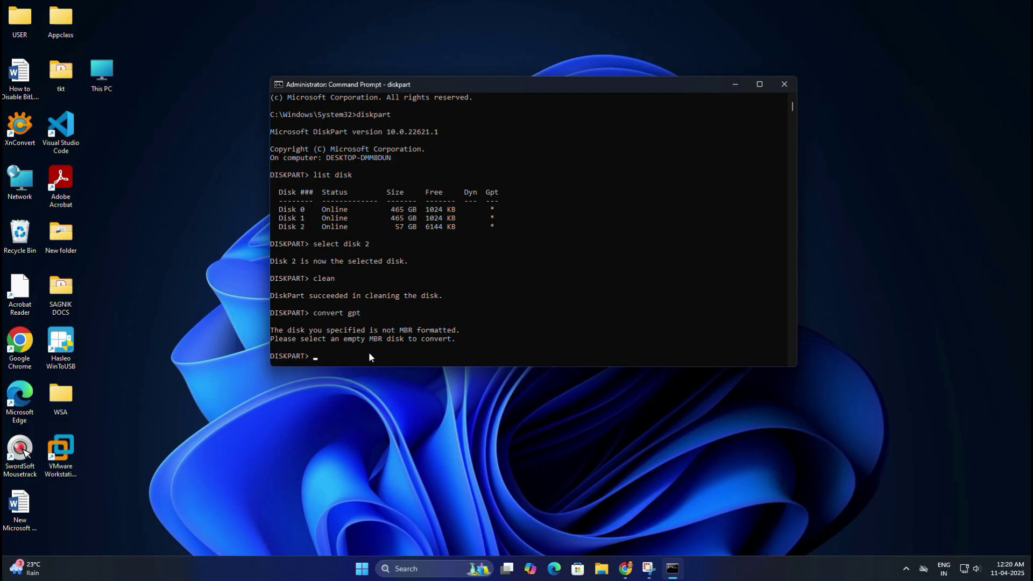
type("cr")
type("eate partition p")
type("rimary")
key("Return")
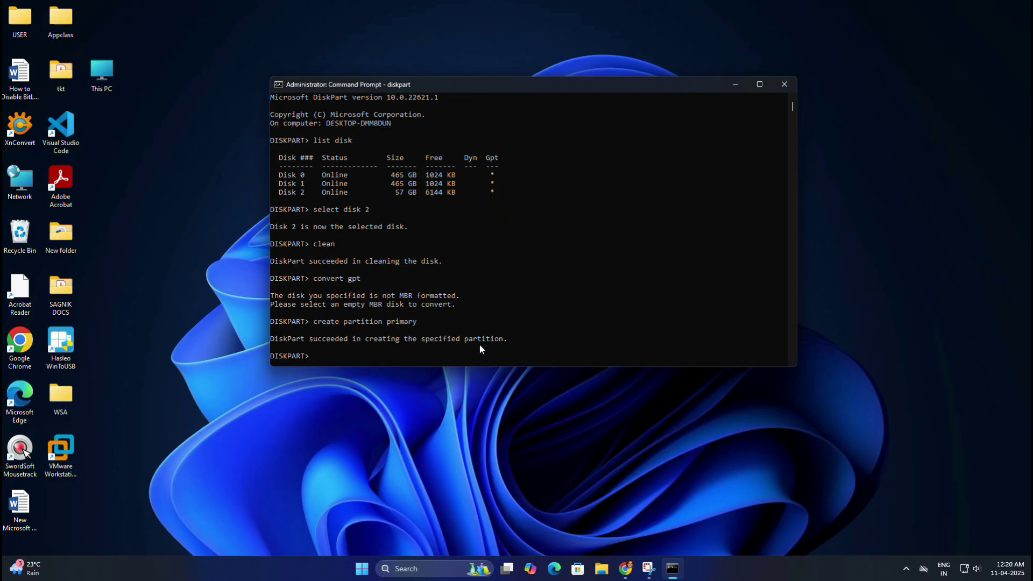
type("exit")
key("Return")
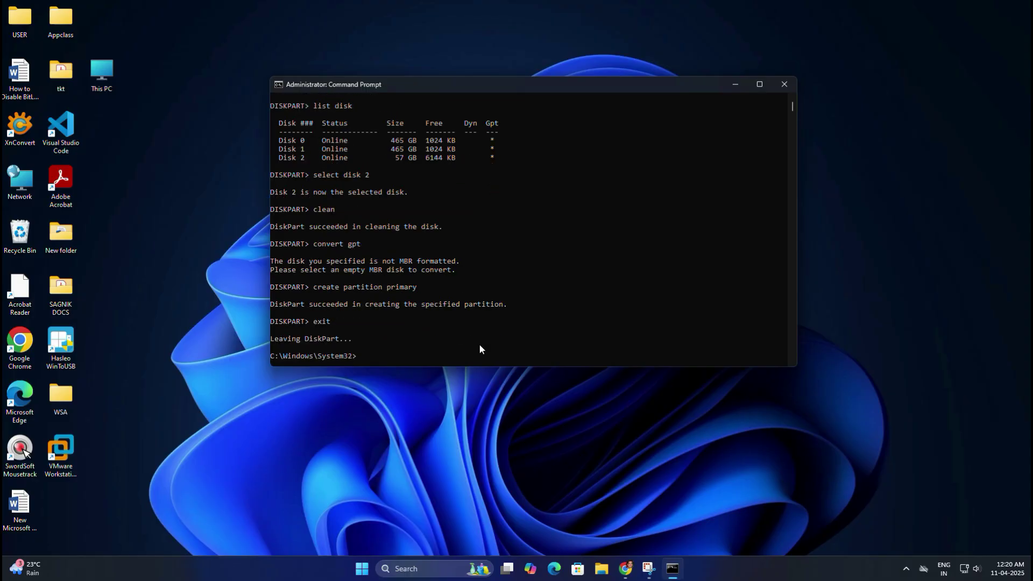
left_click(782, 86)
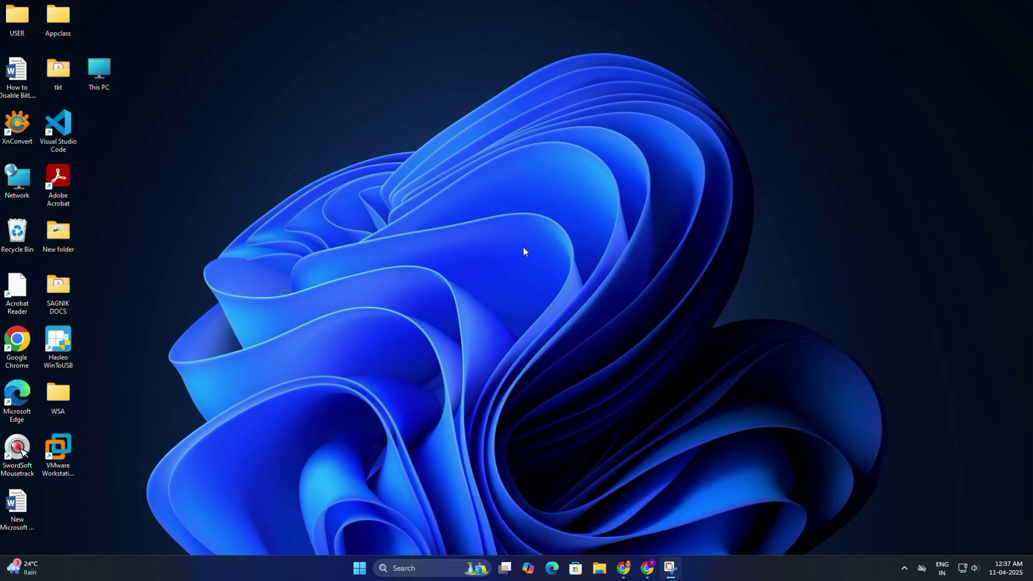
- Restore the archive.org page in Chrome and highlight the 'All macOS X images' heading
left_click(648, 567)
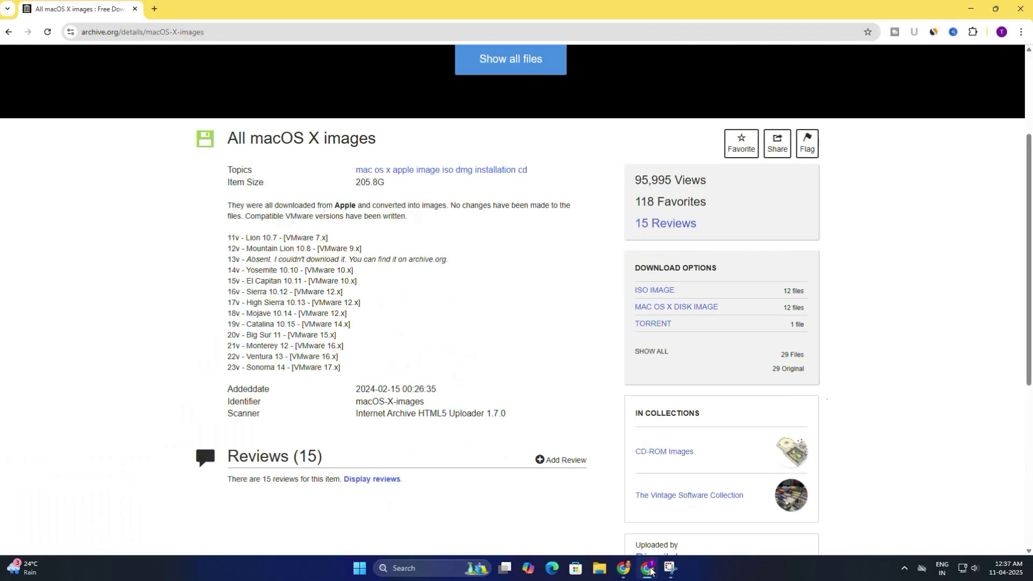
left_click(233, 33)
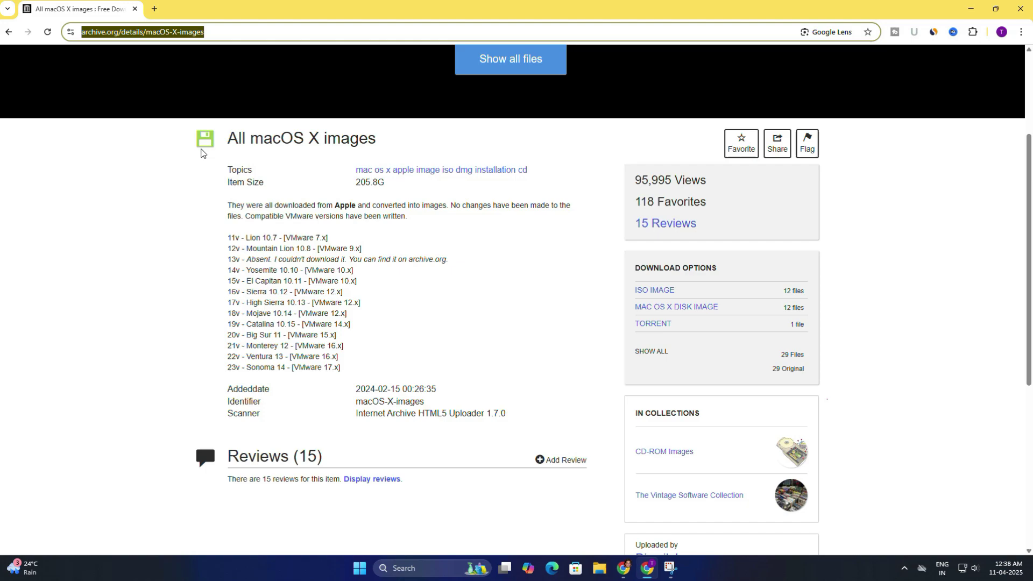
left_click(187, 174)
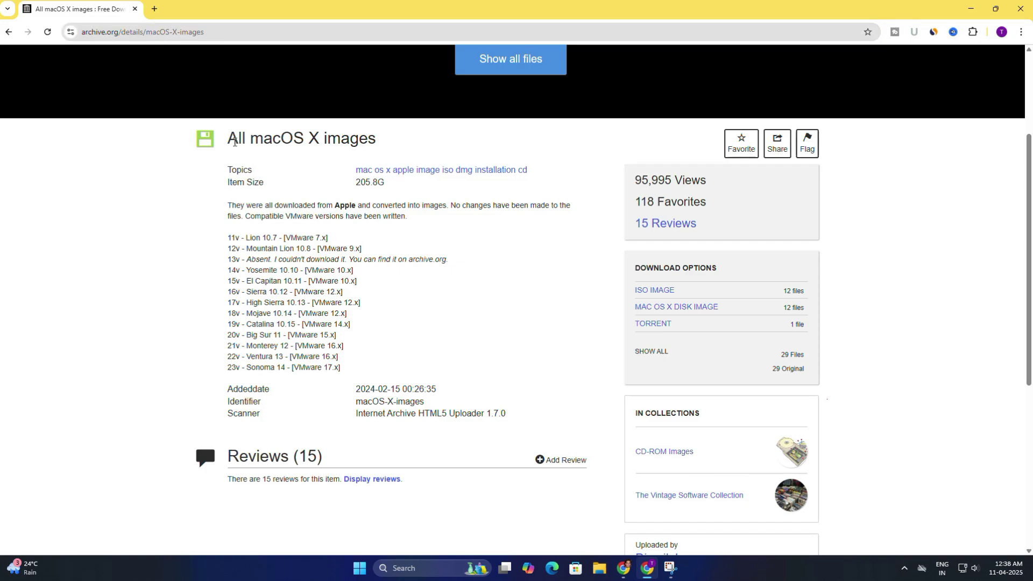
left_click_drag(226, 142, 390, 149)
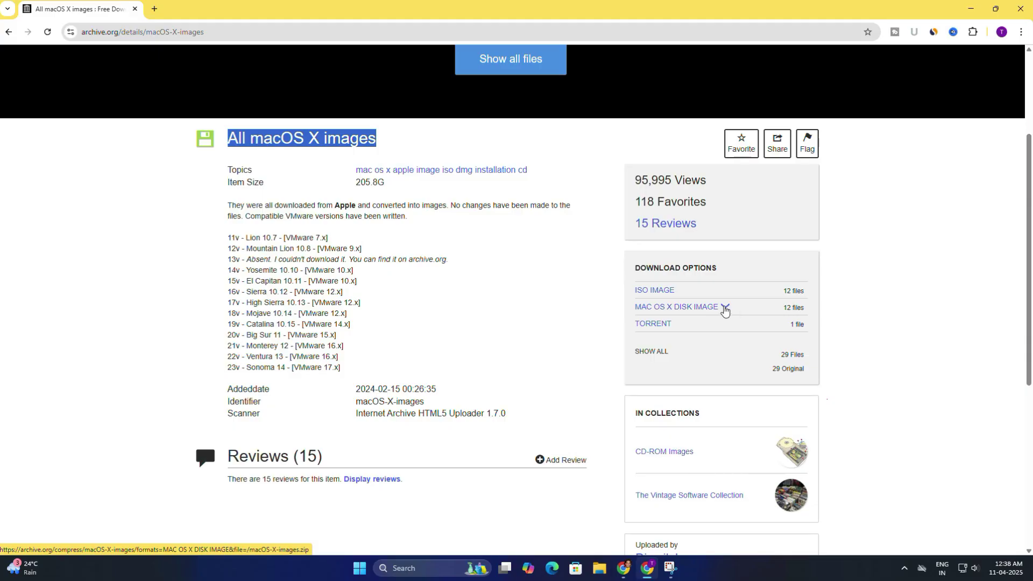
- Expand MAC OS X DISK IMAGE, start the Sonoma 14.dmg download and check its progress
left_click(725, 309)
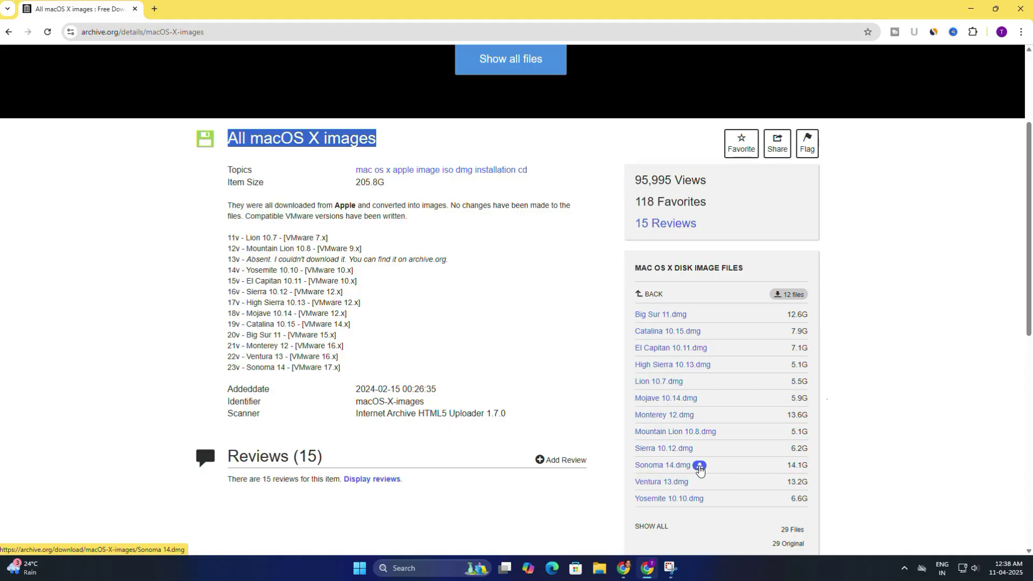
left_click(699, 466)
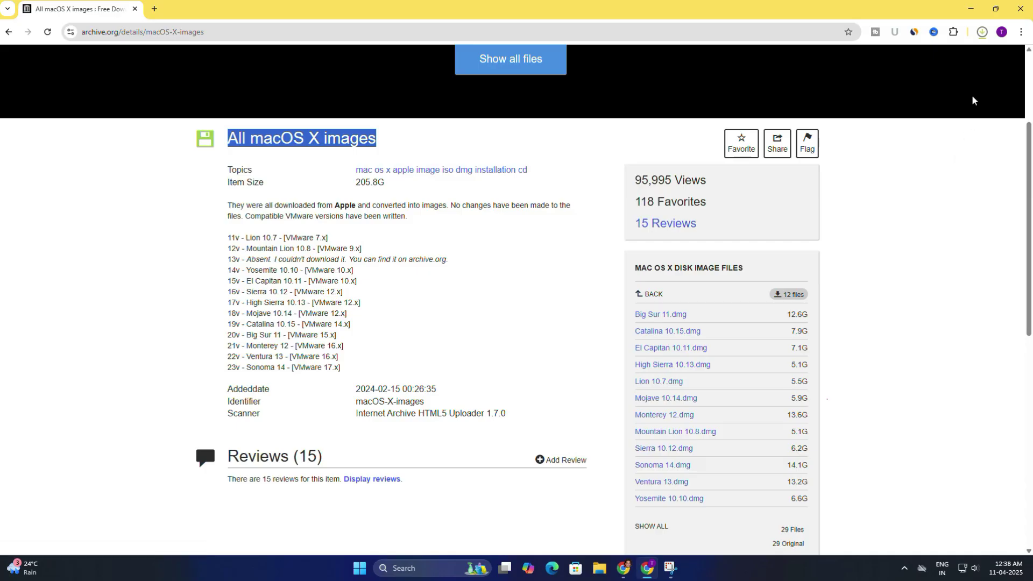
left_click(982, 31)
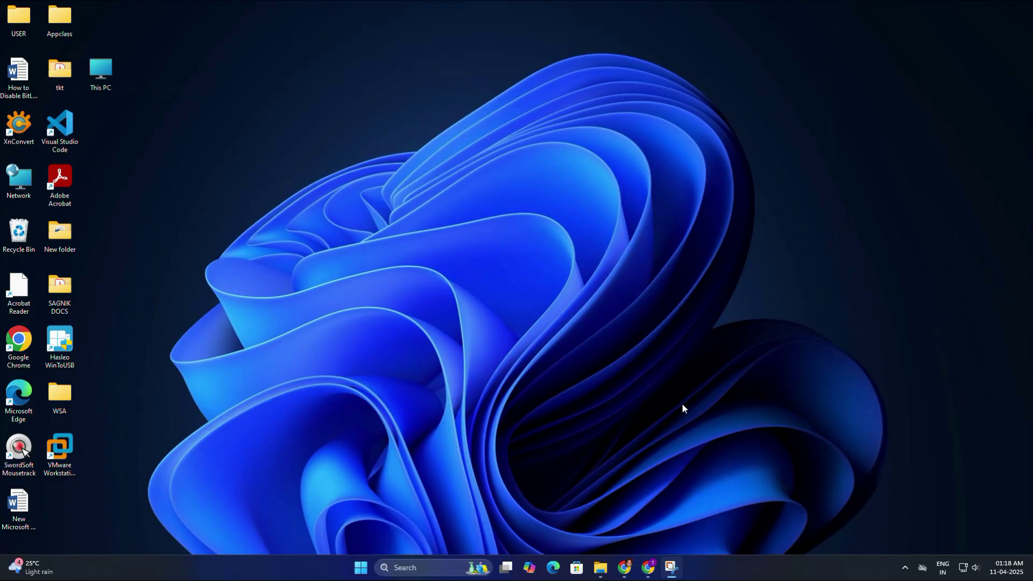
left_click(603, 563)
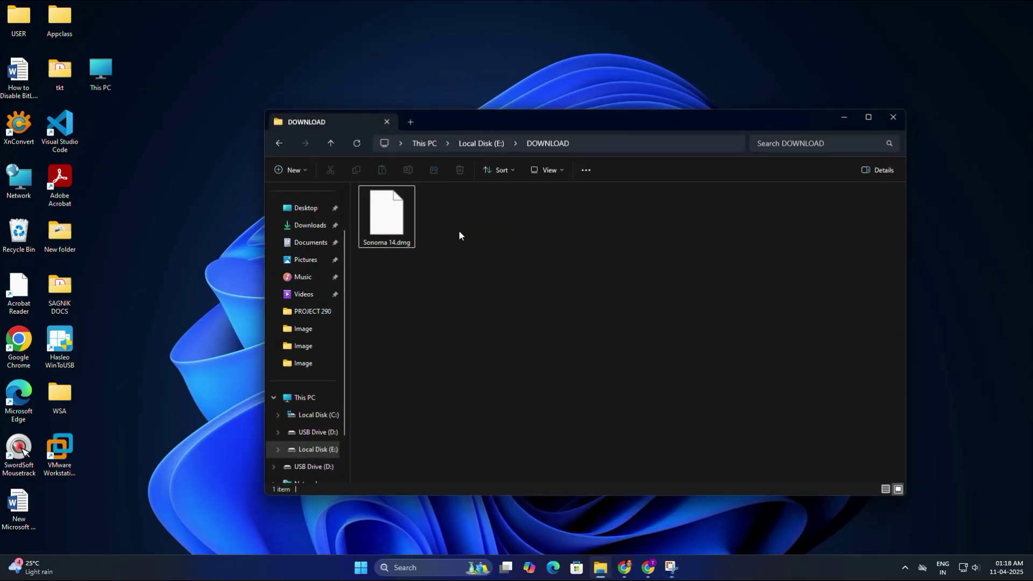
left_click(845, 118)
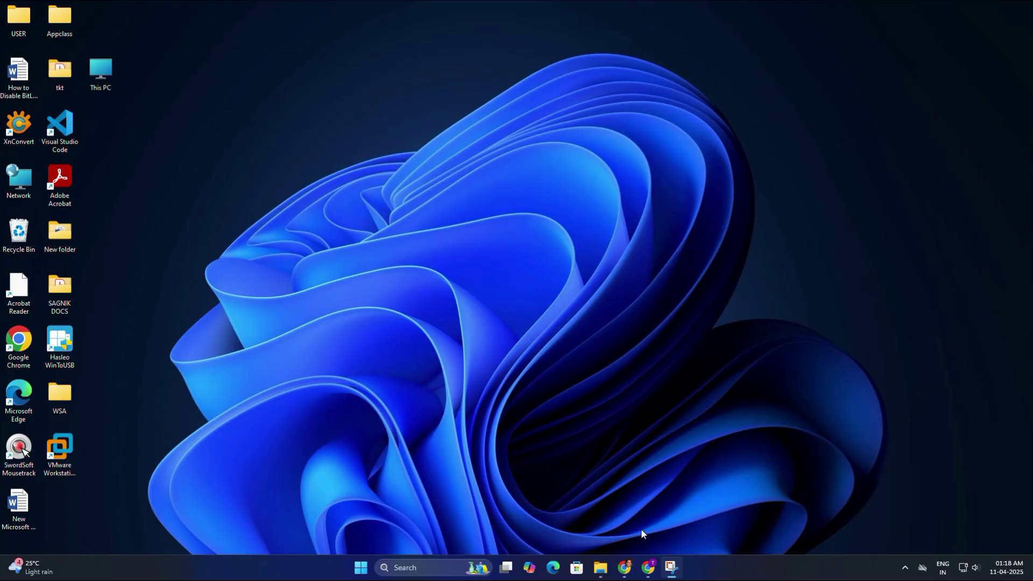
- Search 'download transmac' in a new tab and open the acutesystems.com TransMac page
left_click(648, 565)
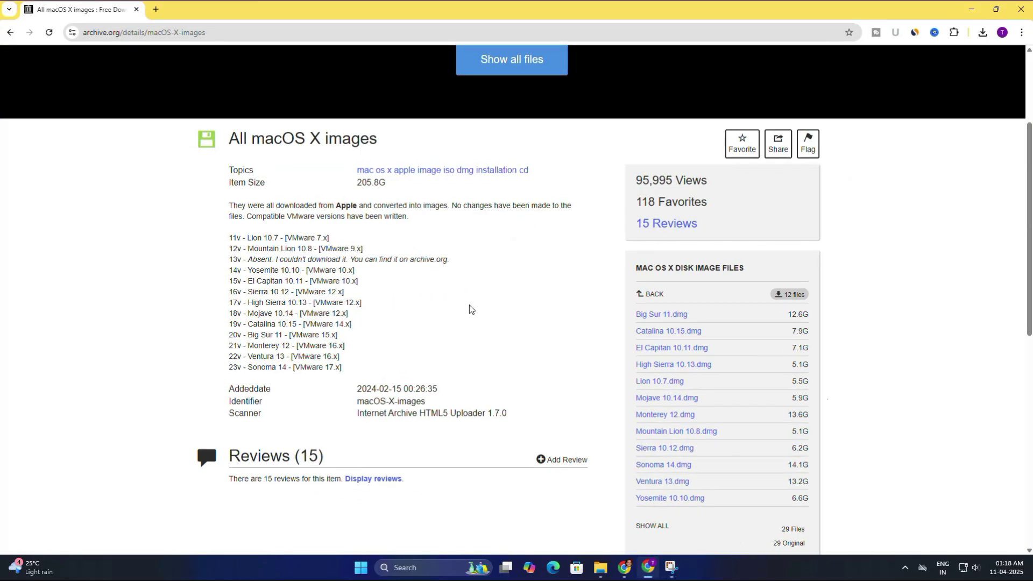
left_click(156, 10)
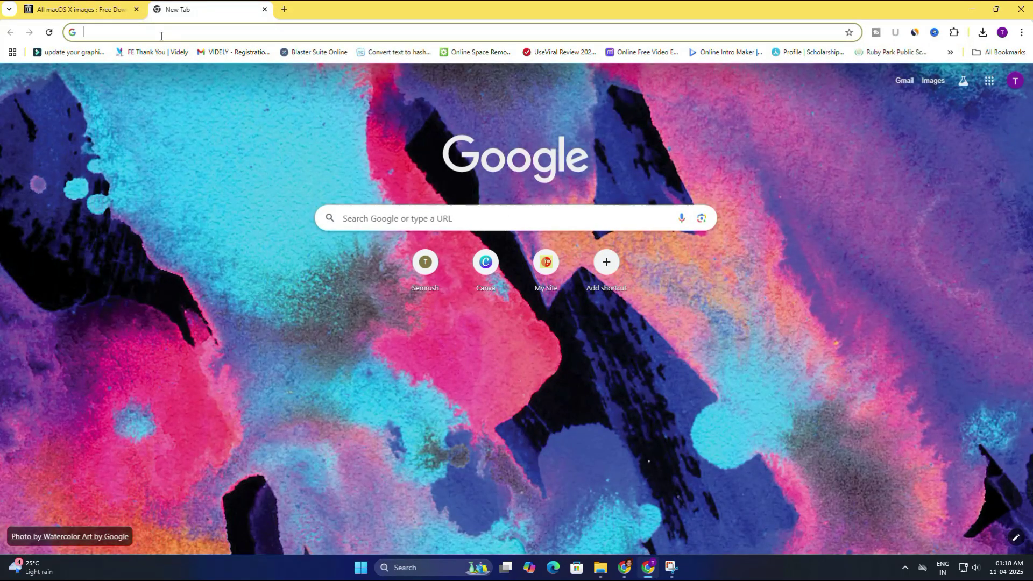
type("download tran")
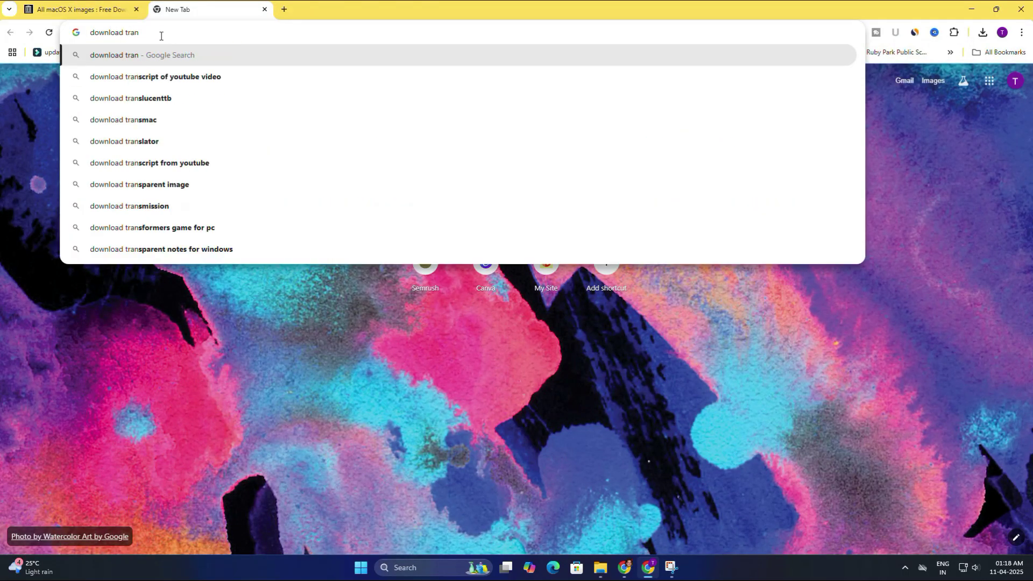
type("smac")
key("Return")
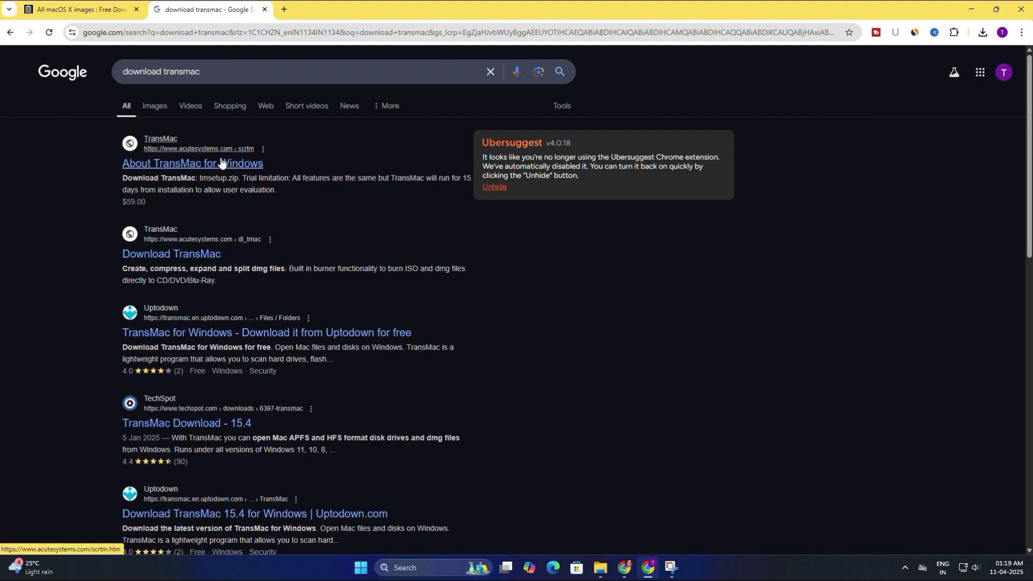
left_click(203, 165)
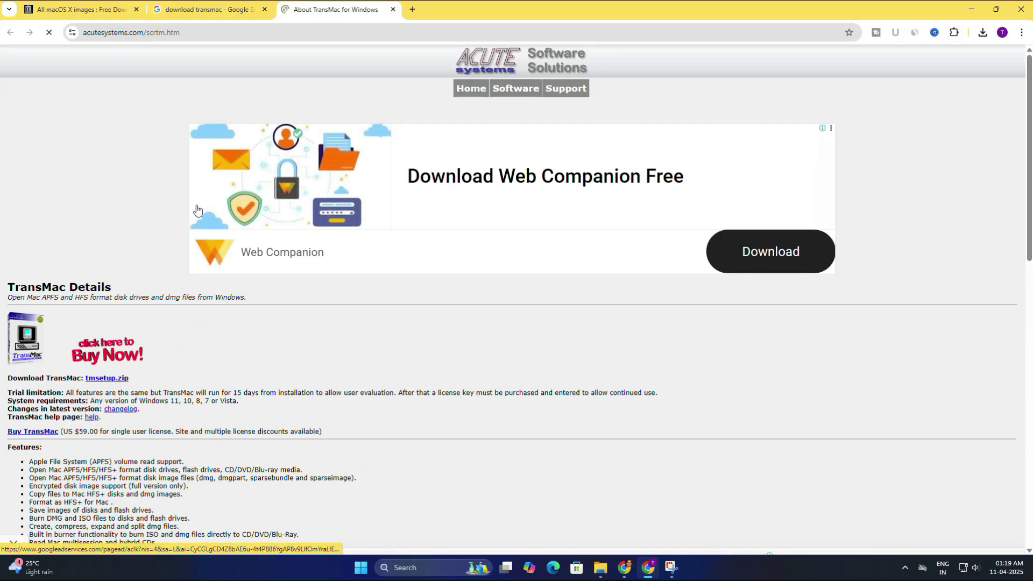
scroll(169, 218, "down", 2)
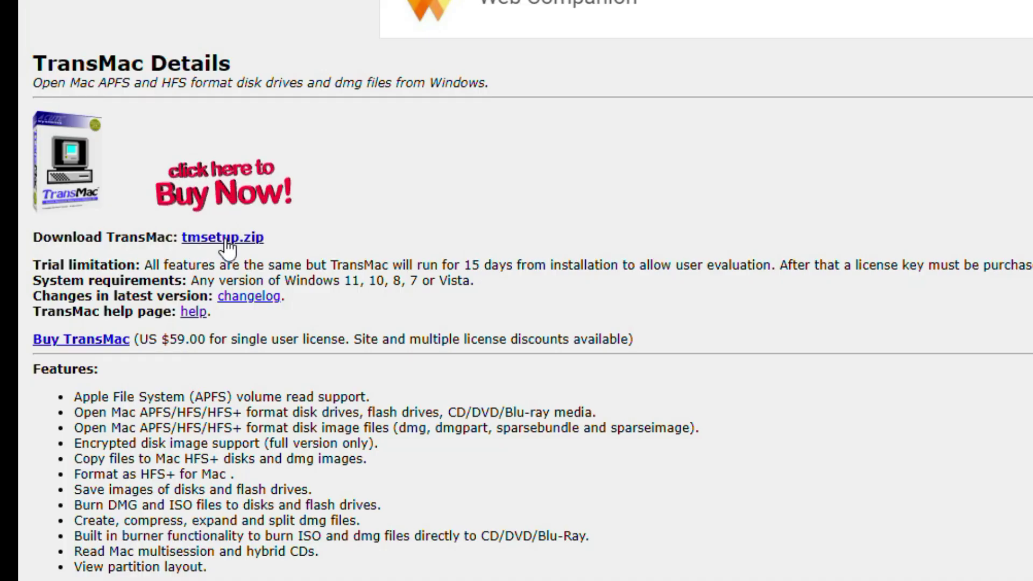
- Download tmsetup.zip, dismiss the ad overlay and highlight the trial limitation sentence
left_click(224, 241)
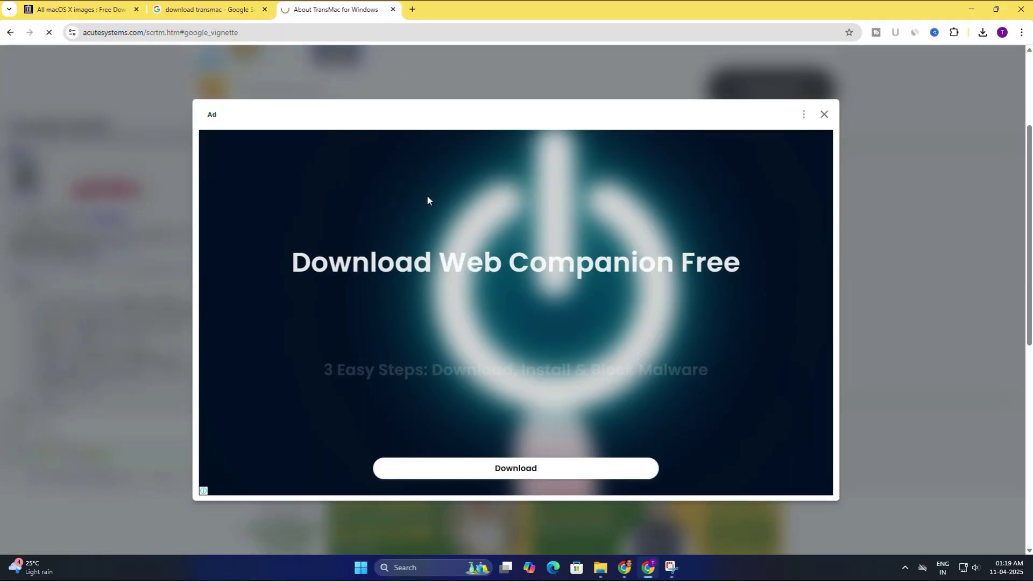
left_click(825, 115)
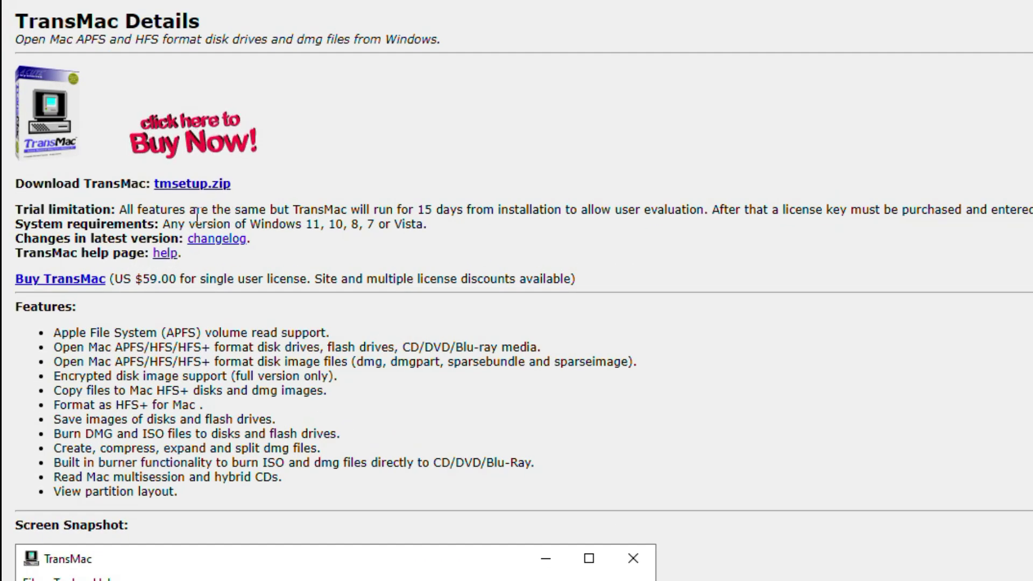
left_click_drag(118, 212, 709, 209)
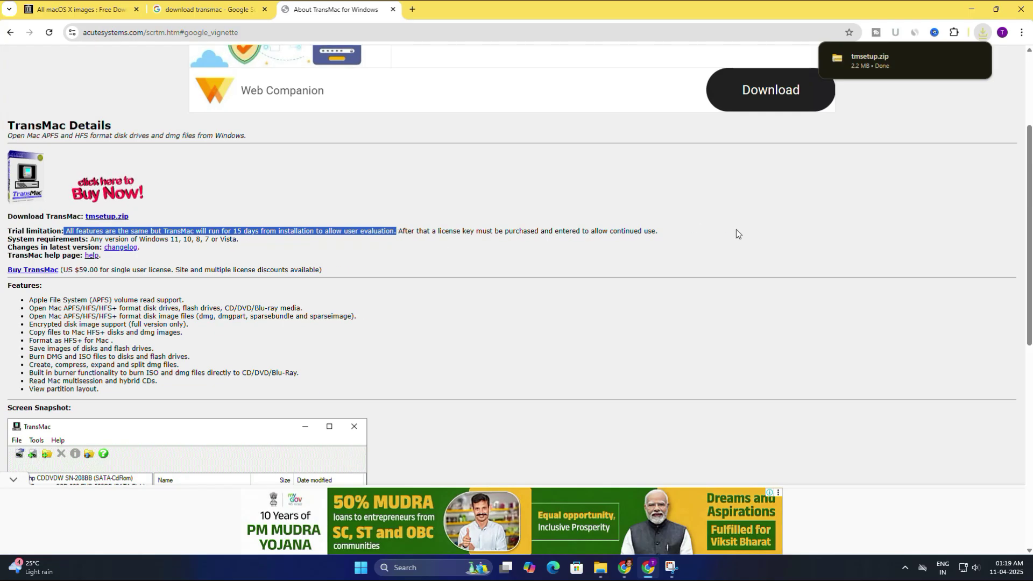
- Show the downloaded tmsetup.zip in the E:\DOWNLOAD folder
left_click(968, 56)
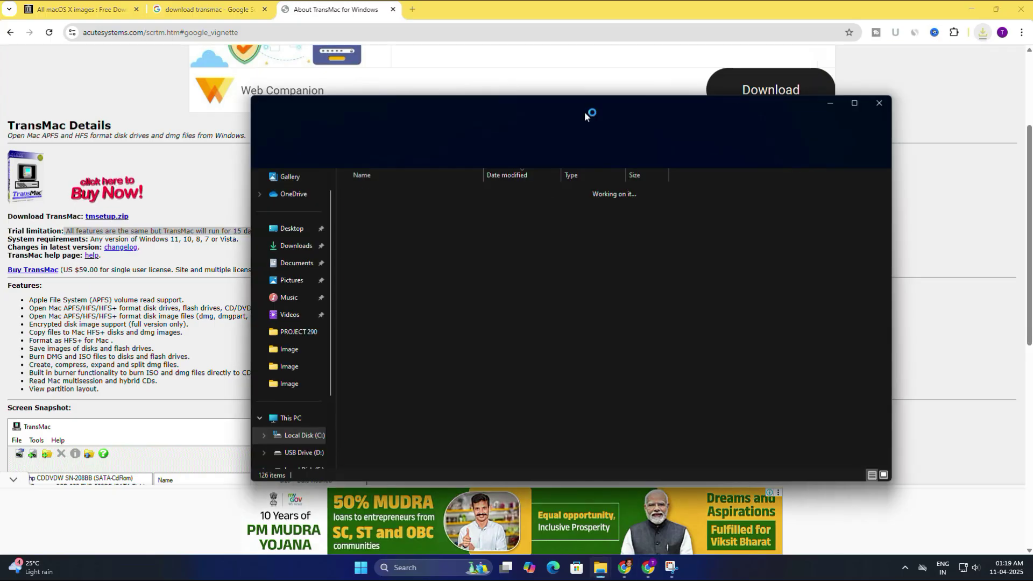
left_click(883, 106)
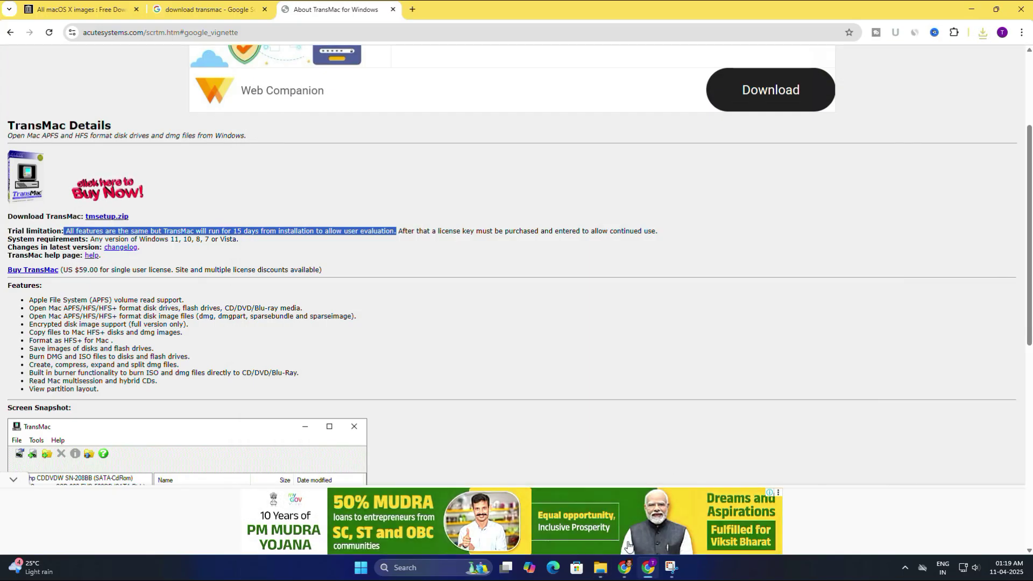
left_click(600, 567)
key("ctrl+v")
- Extract tmsetup.zip into a tmsetup folder via Extract All and open it to show setup.exe
right_click(455, 226)
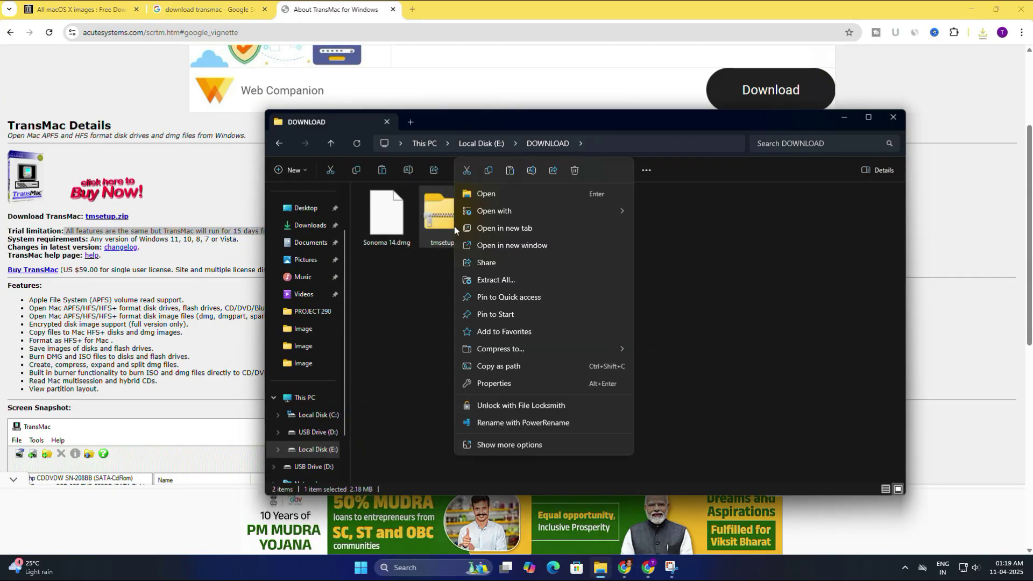
left_click(507, 279)
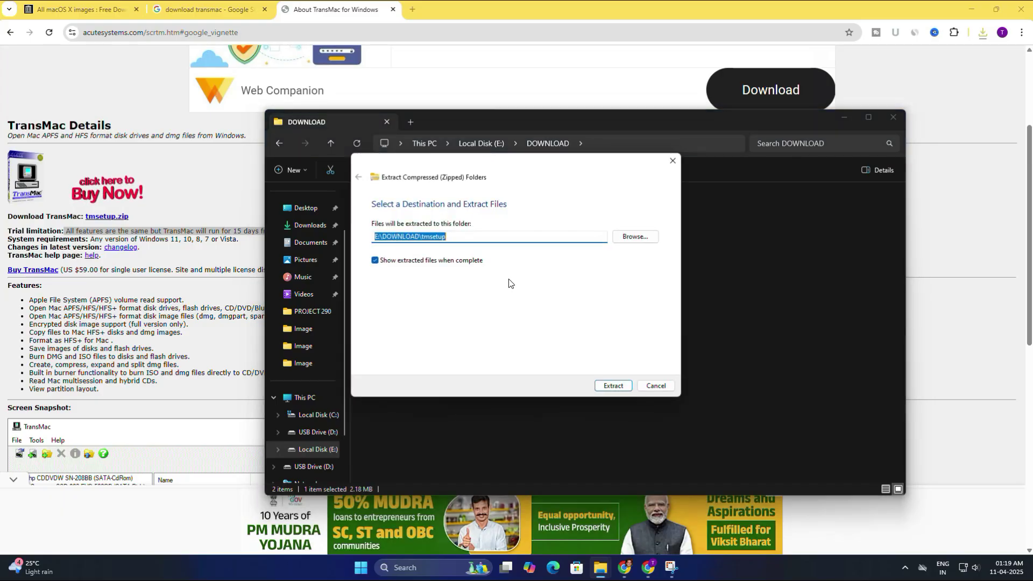
left_click(614, 385)
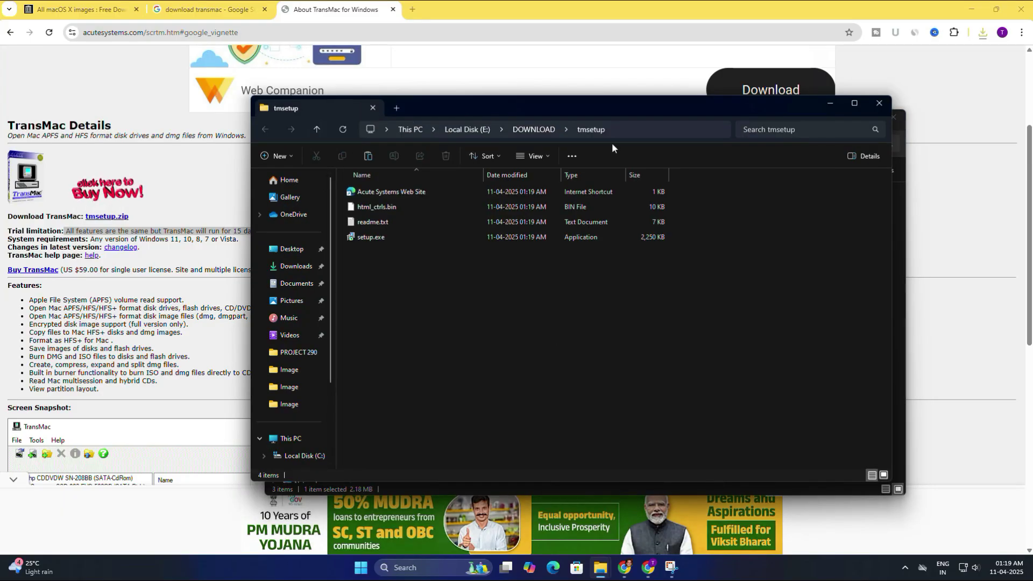
left_click(879, 103)
left_click(970, 9)
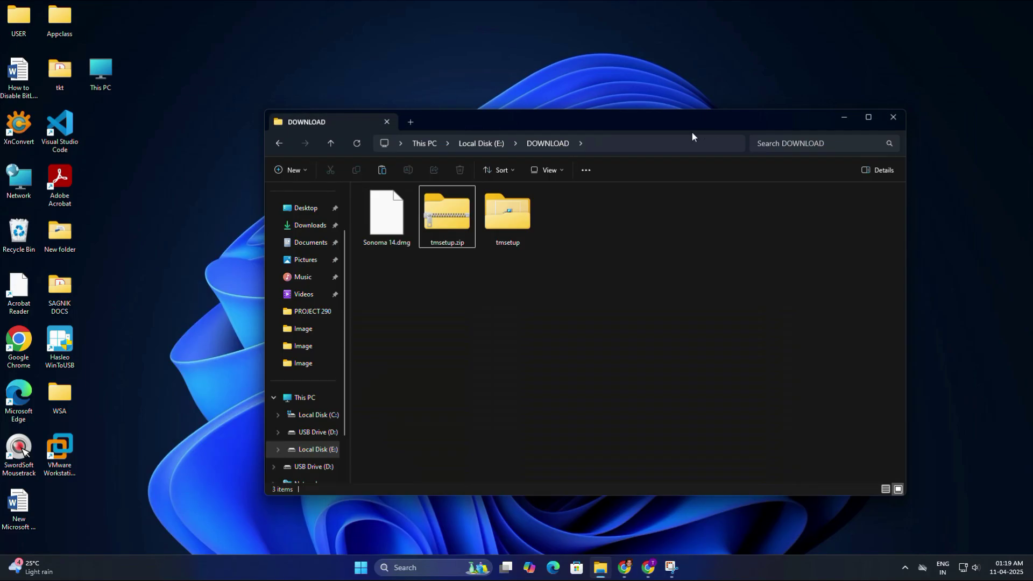
left_click_drag(692, 136, 679, 137)
double_click(495, 220)
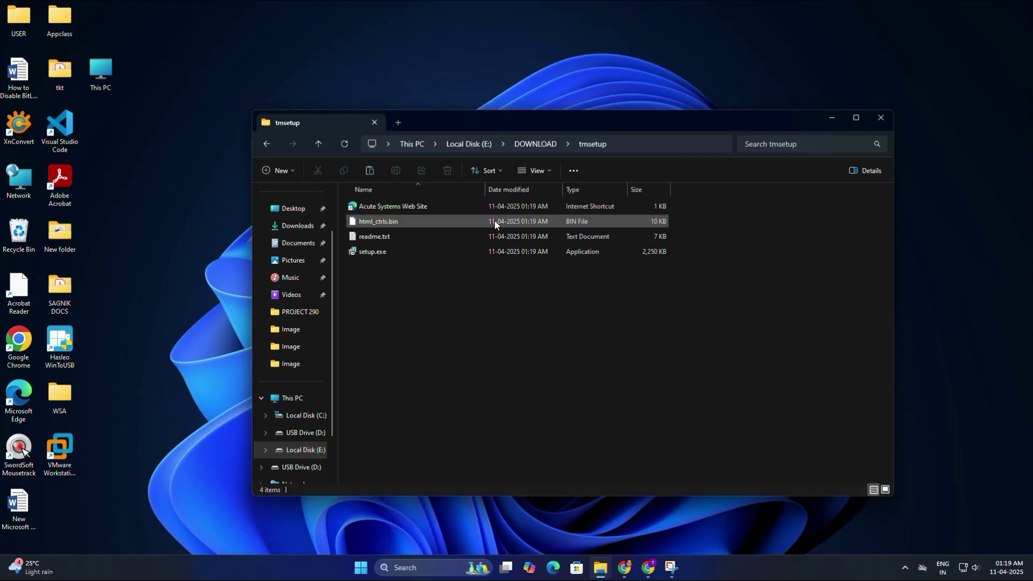
- Run setup.exe, accept the license, keep default location and both extra tasks, skip the readme and finish
double_click(387, 253)
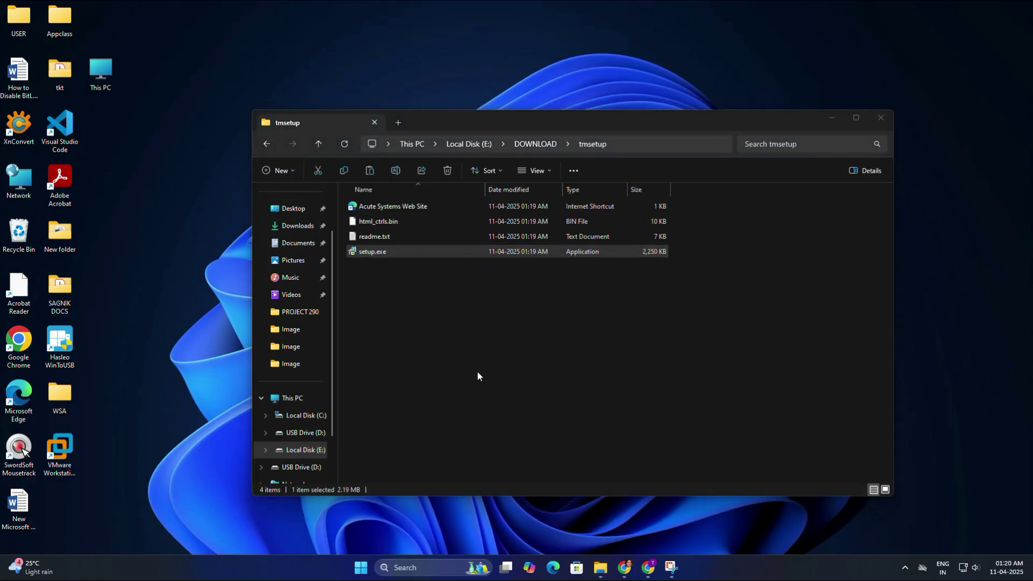
left_click(577, 367)
left_click(405, 334)
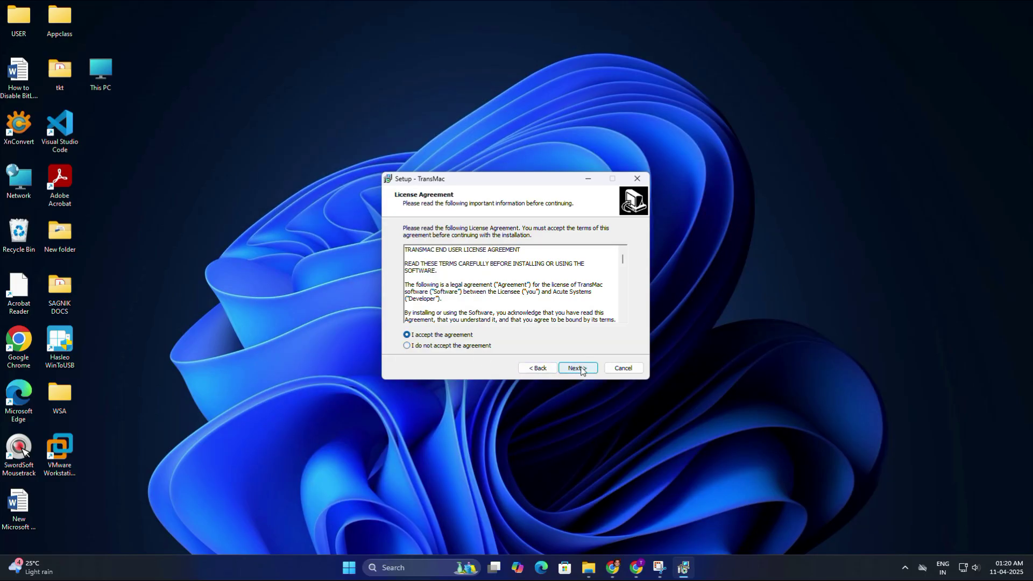
left_click(580, 368)
left_click(578, 368)
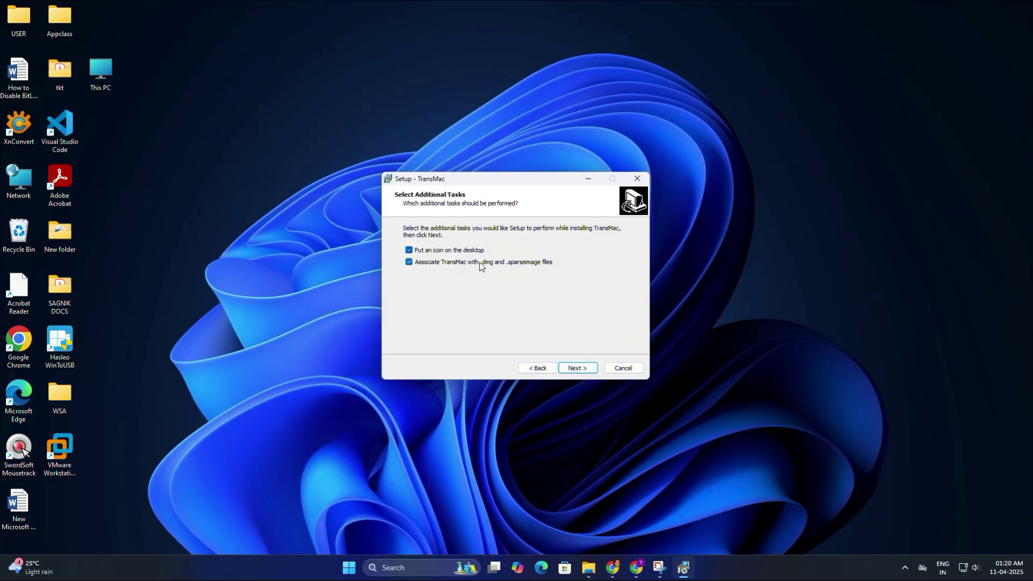
left_click(576, 368)
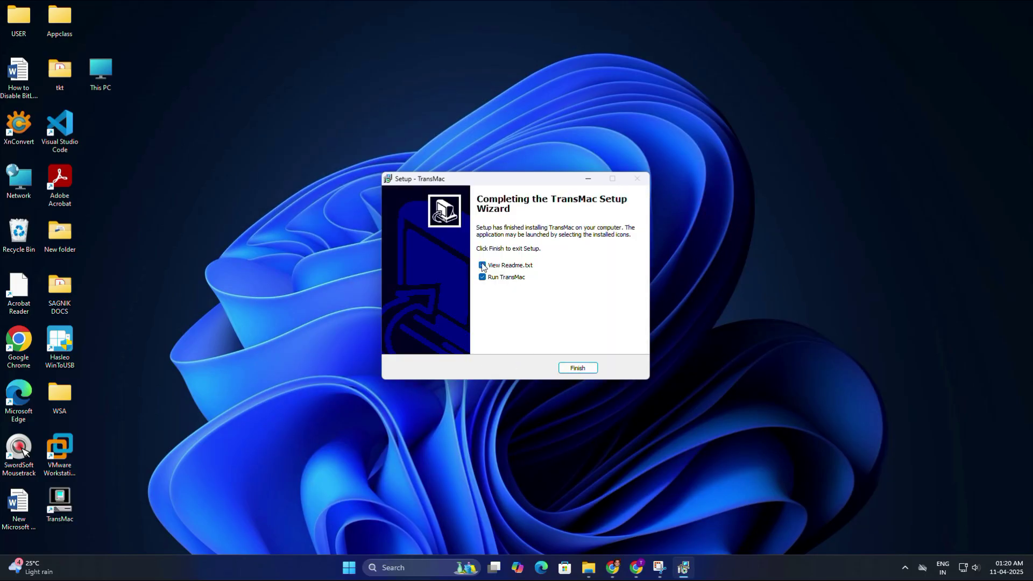
left_click(483, 265)
left_click(575, 368)
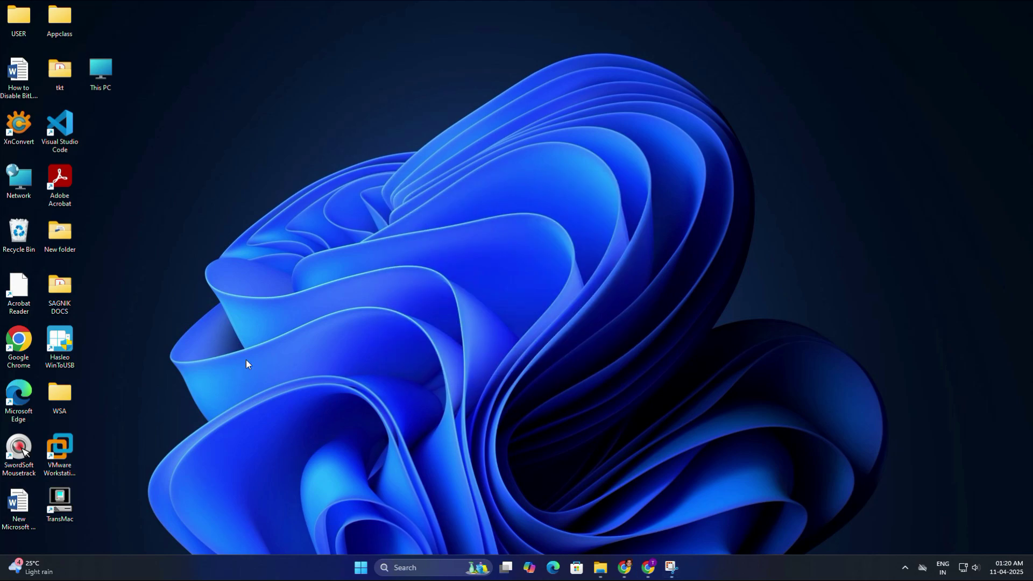
- Move the TransMac shortcut beside Visual Studio Code and launch it as administrator
left_click_drag(59, 505, 104, 128)
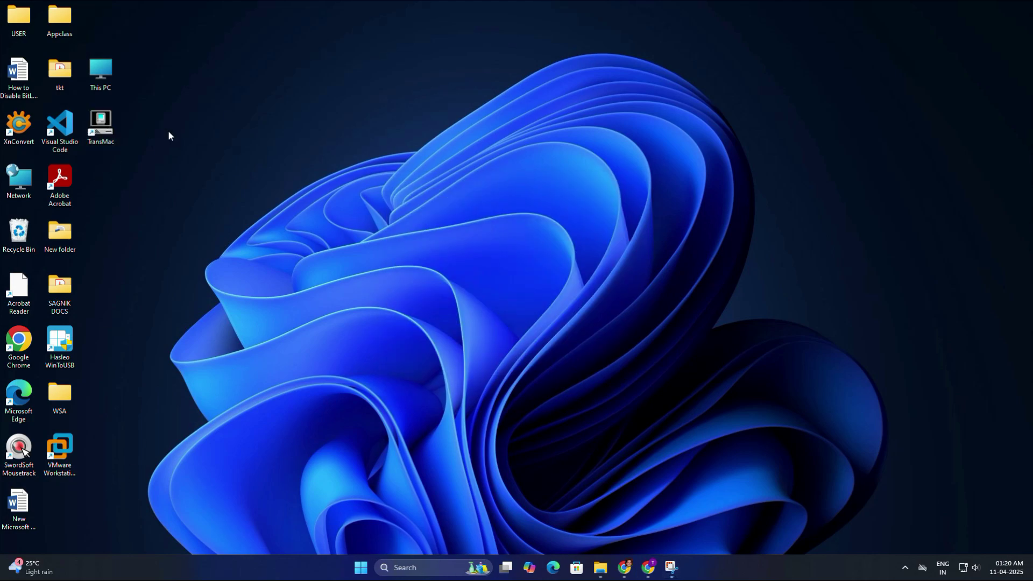
right_click(105, 127)
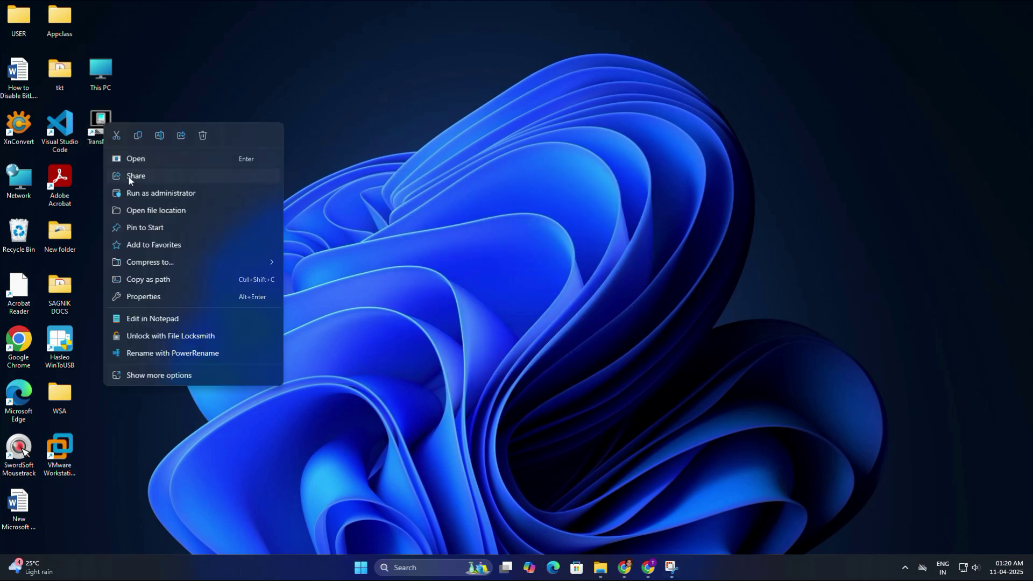
left_click(138, 194)
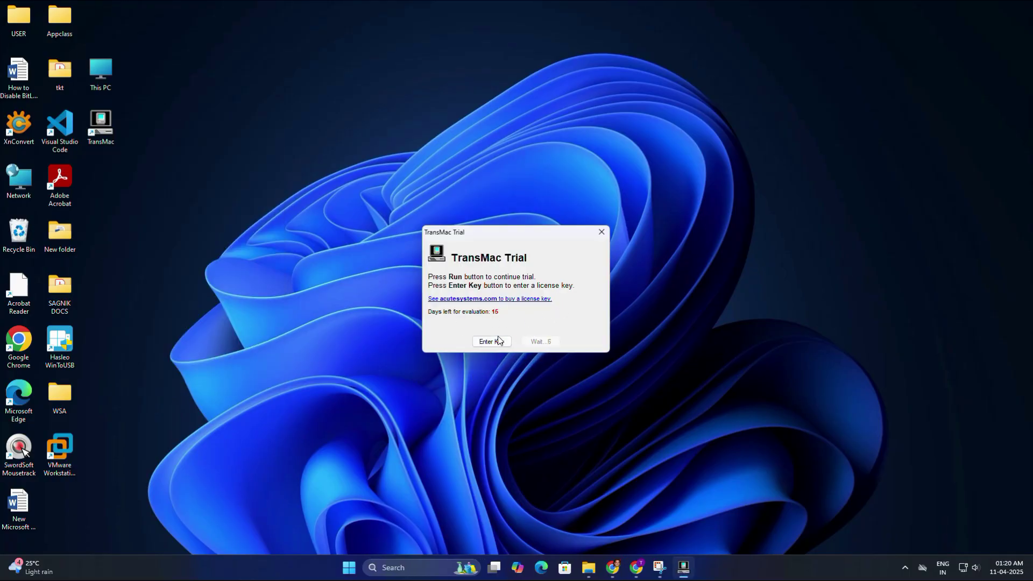
- Continue with the TransMac trial, centre its window and dismiss the pop-up message
left_click_drag(530, 235, 529, 165)
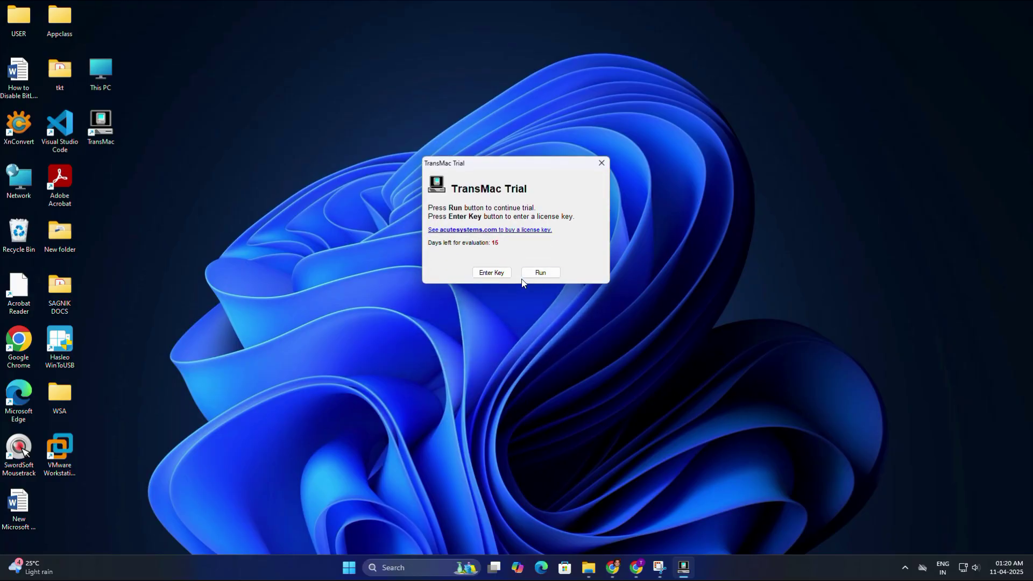
left_click(540, 274)
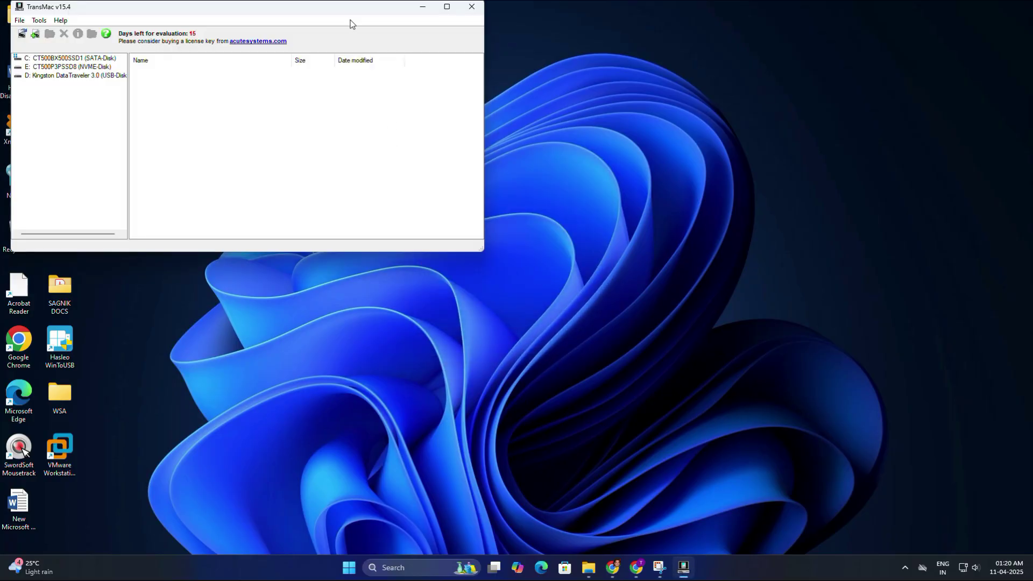
left_click_drag(351, 8, 610, 97)
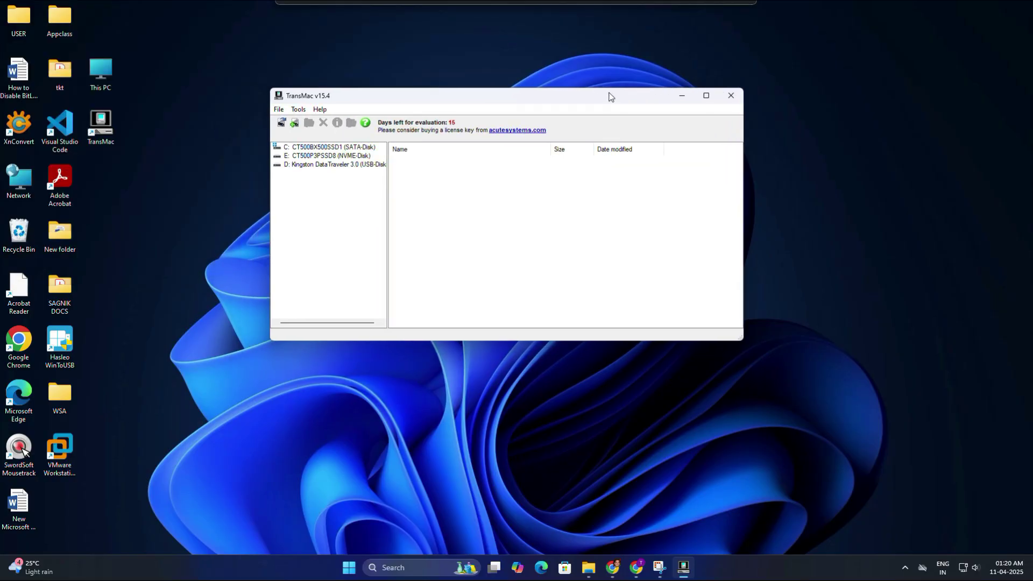
double_click(342, 165)
left_click(505, 232)
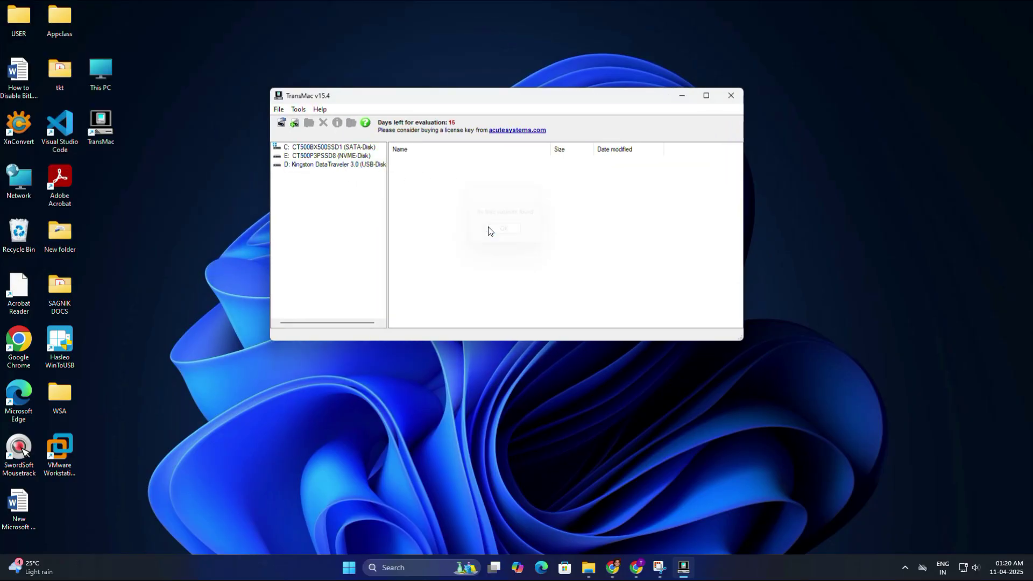
- Start Restore with Disk Image on the Kingston DataTraveler drive, confirming its volumes will be overwritten
right_click(338, 169)
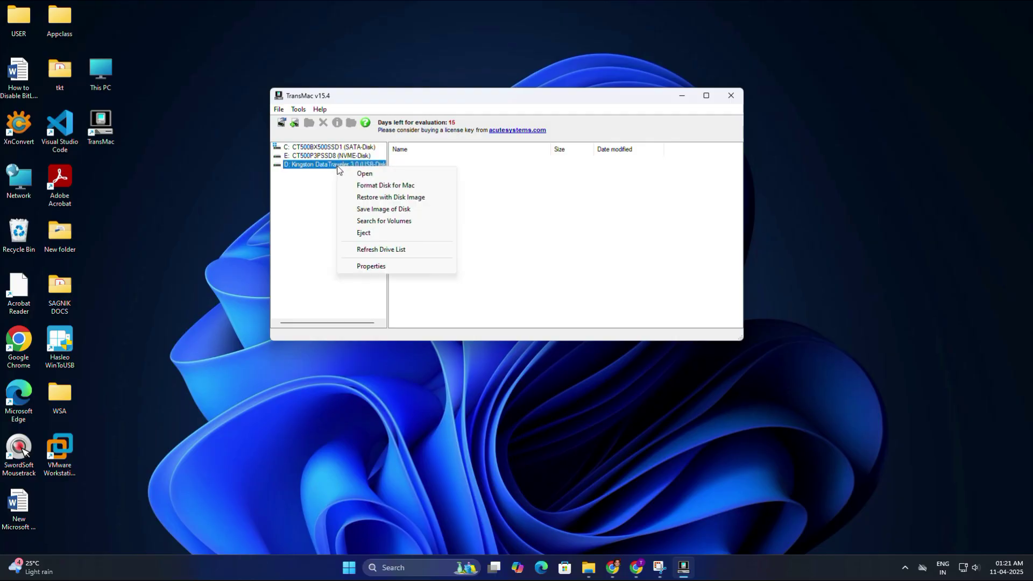
left_click(387, 200)
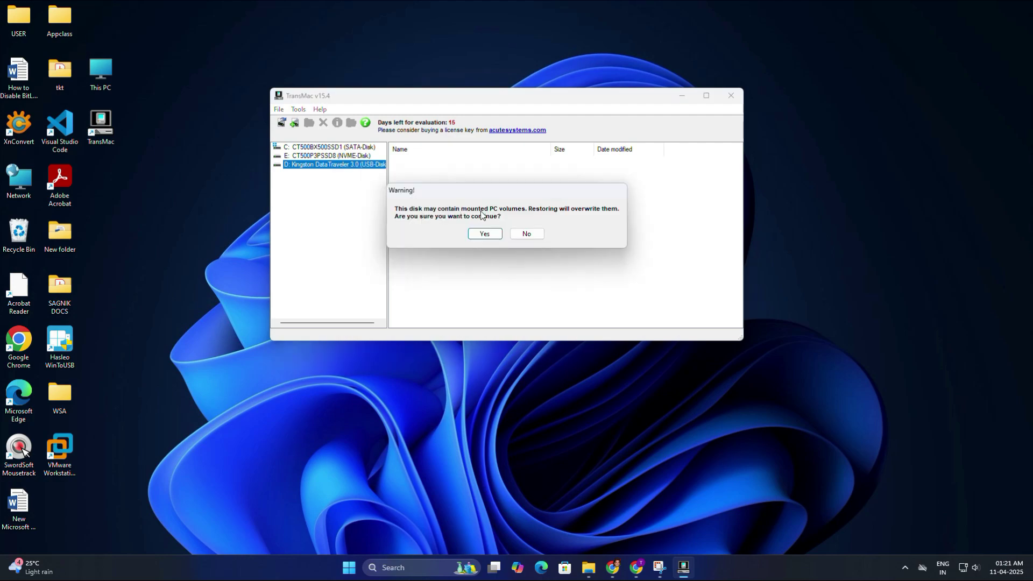
left_click(486, 235)
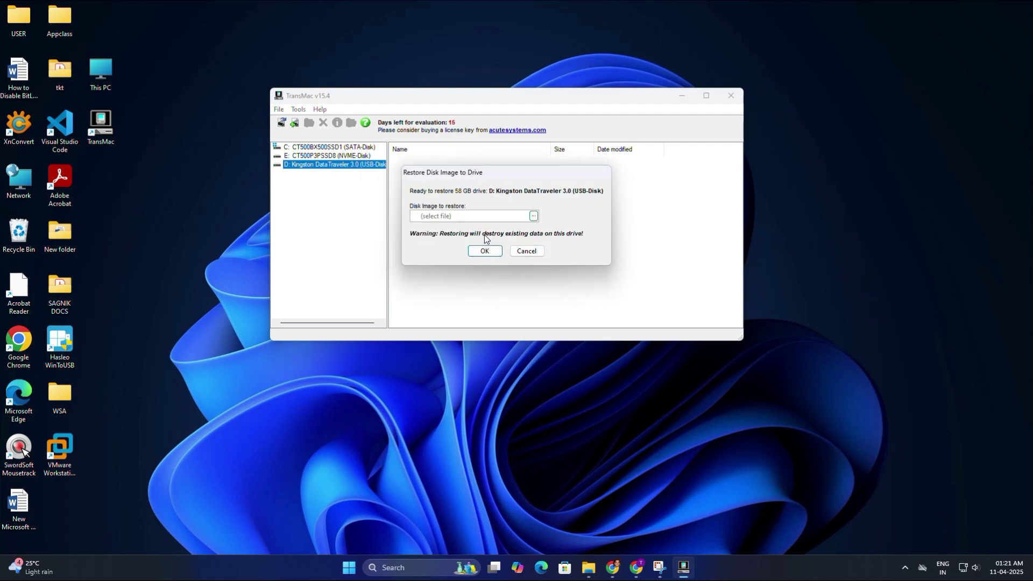
- Select E:\DOWNLOAD\Sonoma 14.dmg as the disk image to restore
left_click(533, 215)
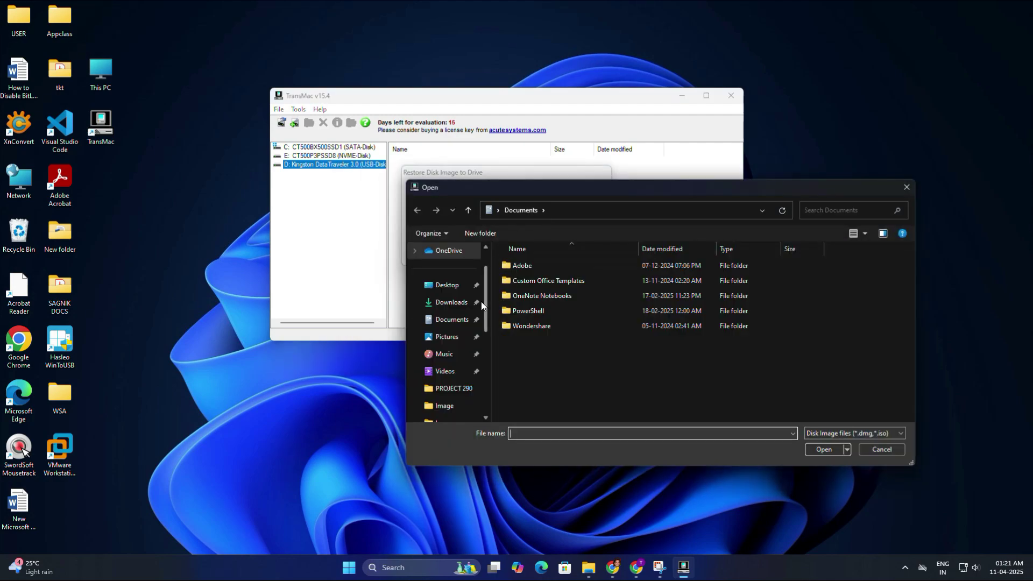
left_click(460, 372)
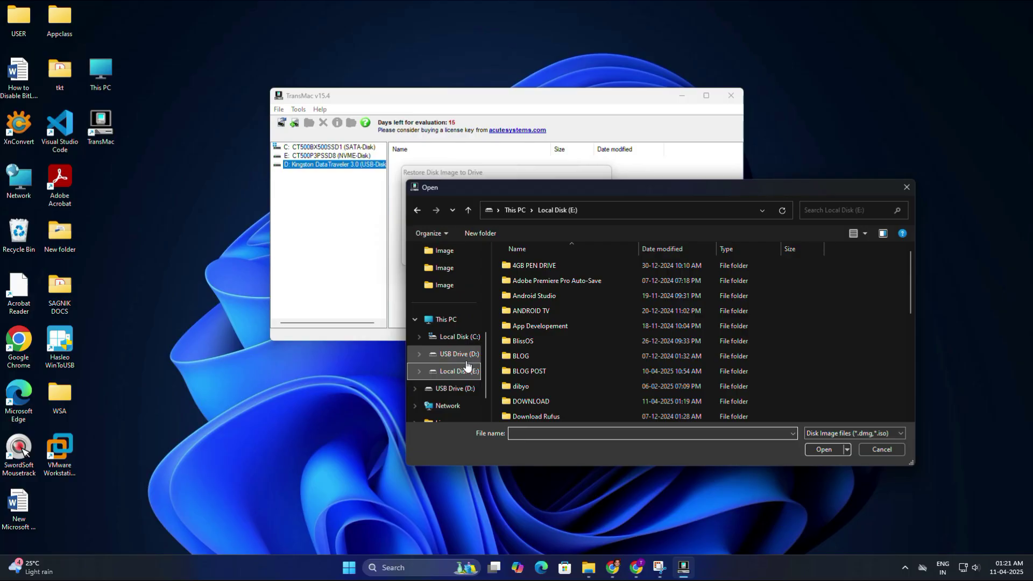
double_click(538, 401)
left_click(535, 281)
left_click(823, 449)
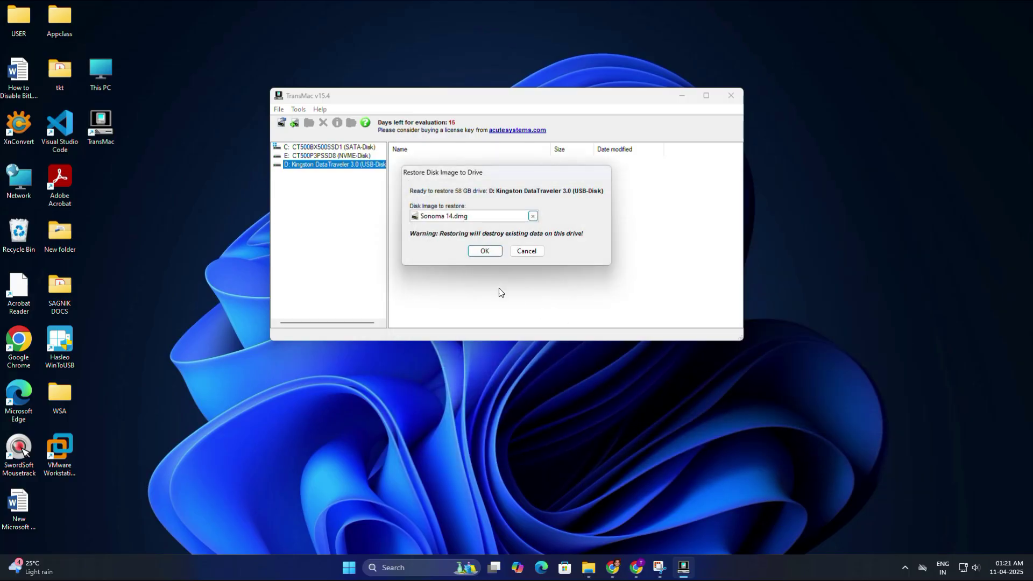
- Run the restore of Sonoma 14.dmg, confirming the overwrite of the 58 GB Kingston drive
left_click(491, 255)
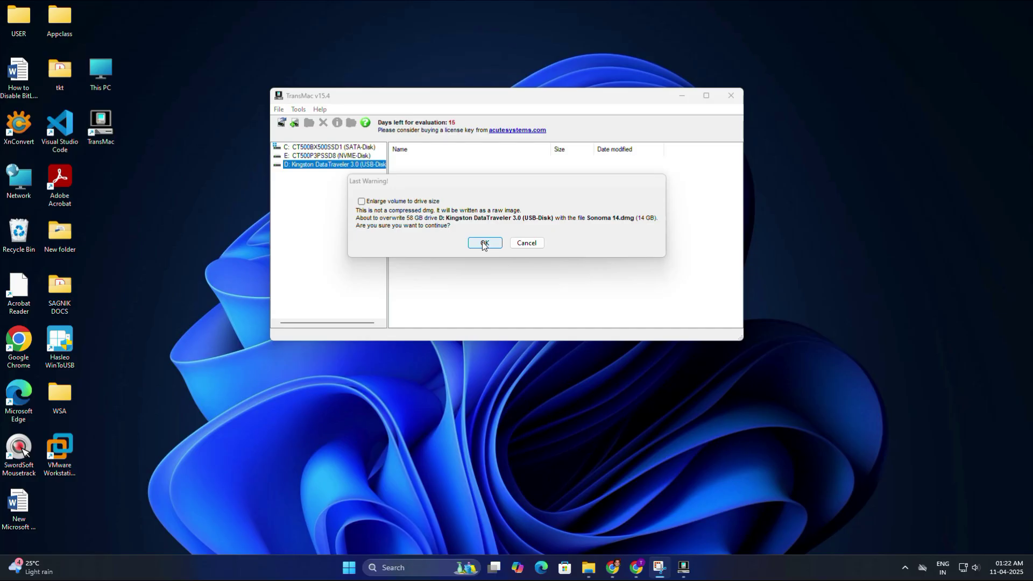
left_click(484, 244)
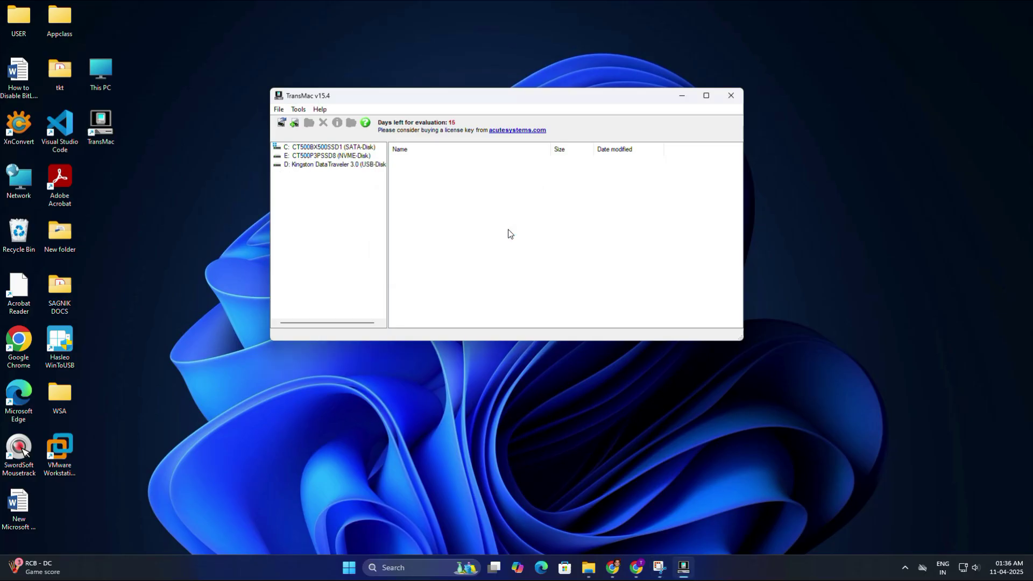
- Close TransMac and view the options for USB Drive (D:) under This PC
left_click(733, 96)
double_click(104, 71)
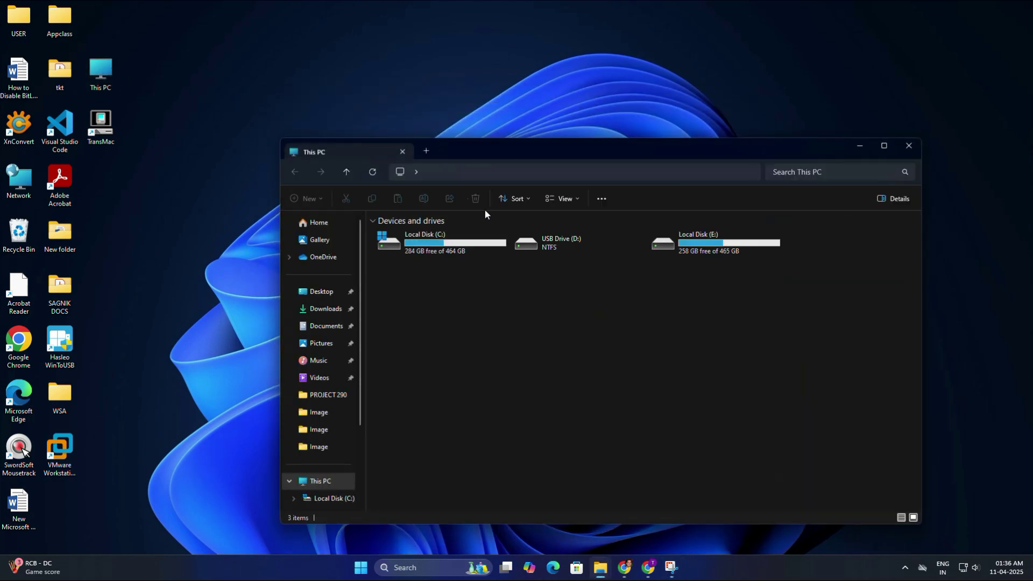
right_click(560, 242)
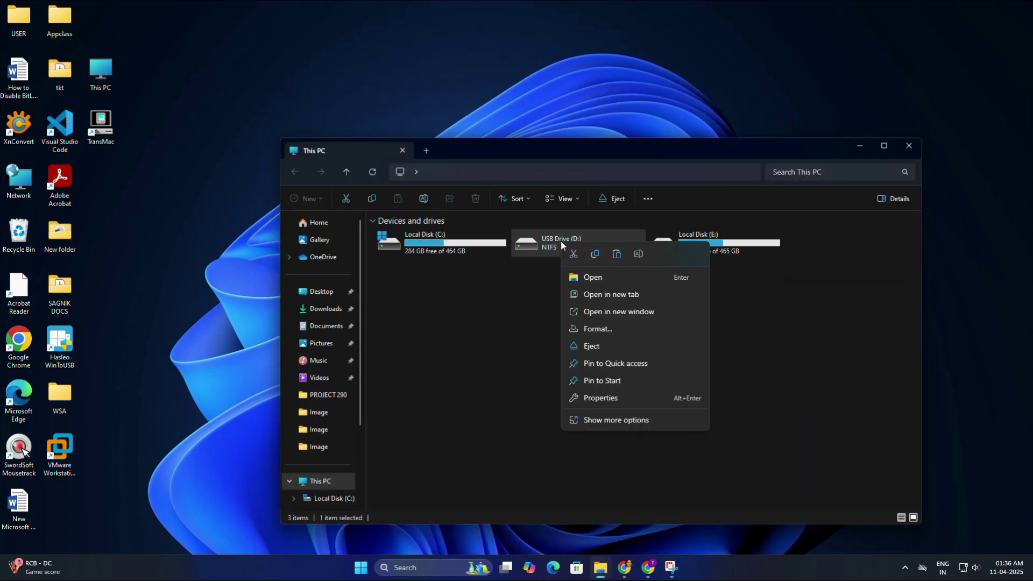